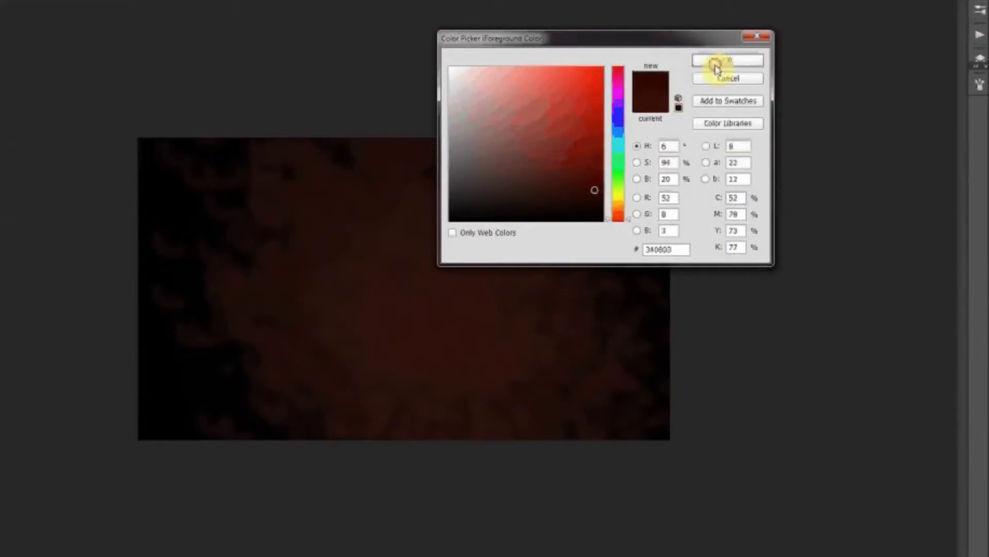
Set the foreground color to dark red #340803 and brush a soft red glow into the middle of the canvas.
key(Return)
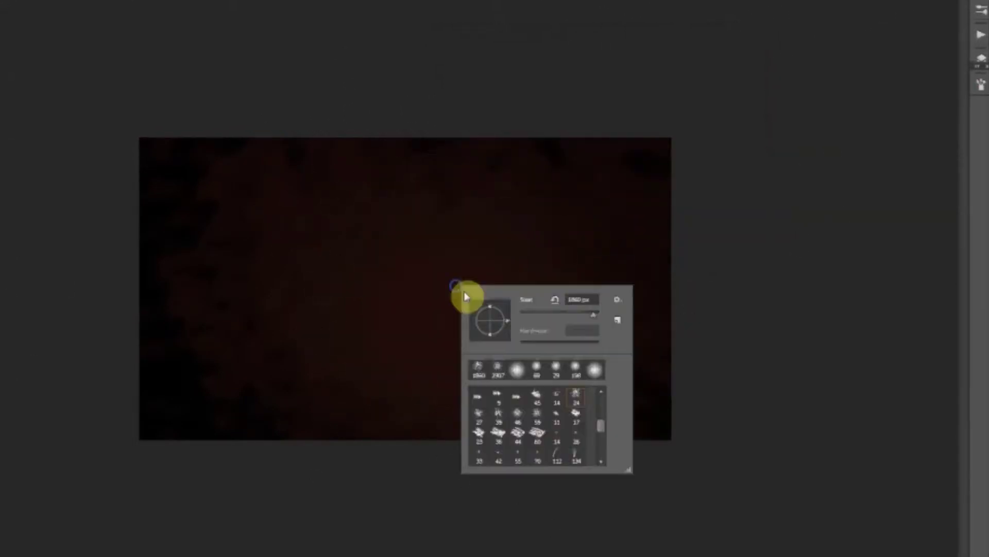
scroll(537, 405, down, 3)
click(518, 420)
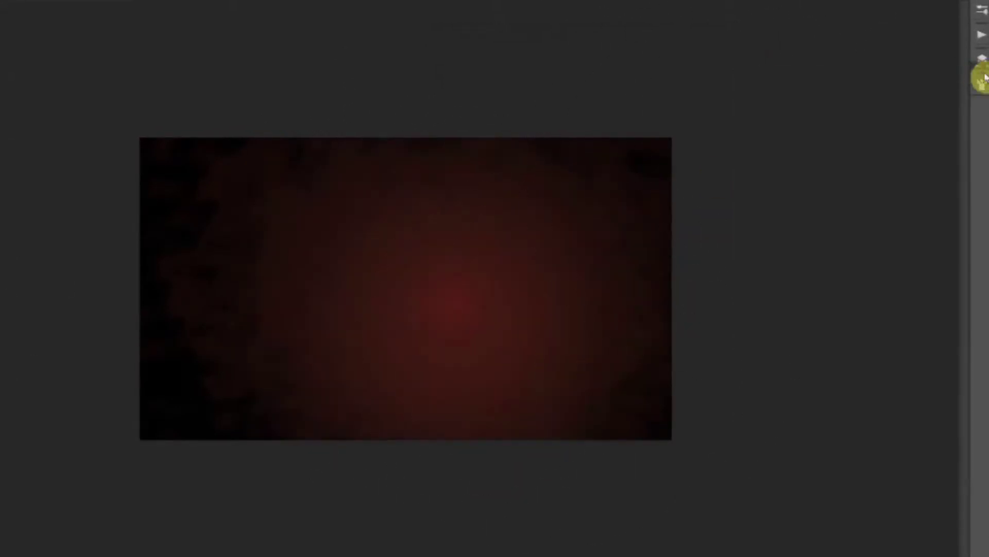
Sketch the first faint curved outline strokes on a new layer and transform them to reposition them.
click(982, 59)
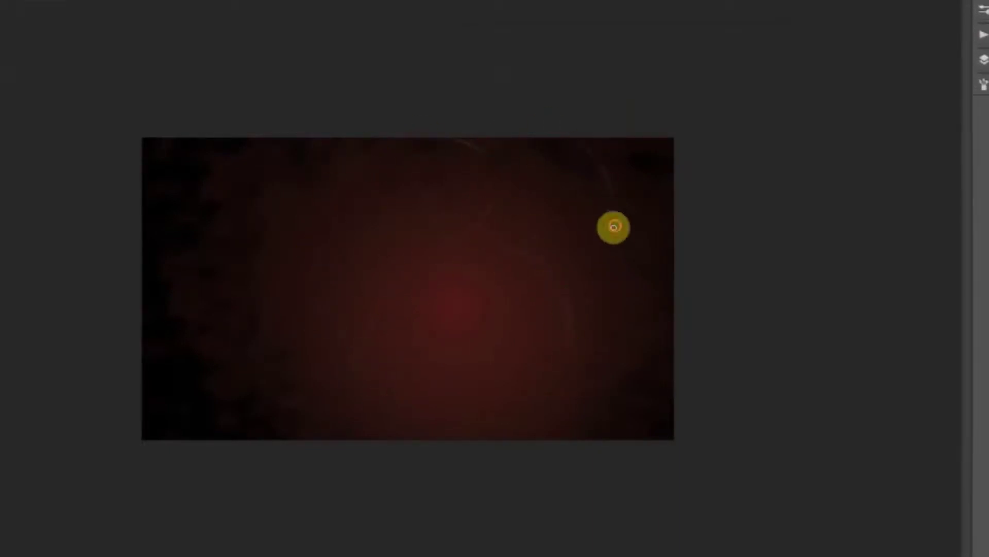
key(ctrl+t)
drag(585, 177, 587, 156)
key(Return)
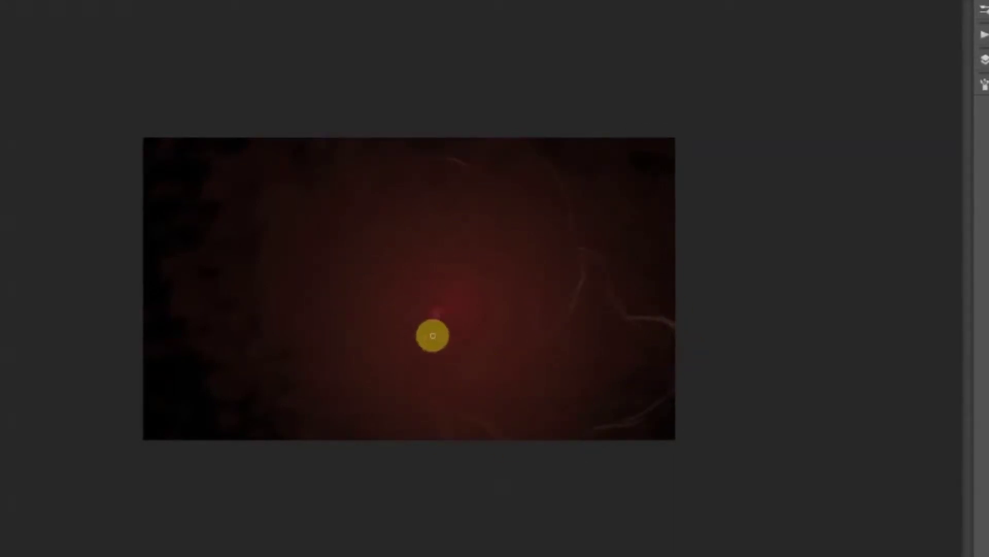
Sketch the face, its features and the surrounding hood edge around the center of the glow.
mouse_move(457, 254)
mouse_down()
mouse_move(409, 319)
mouse_move(404, 338)
mouse_move(418, 356)
mouse_move(402, 396)
mouse_move(411, 329)
mouse_move(414, 373)
mouse_up()
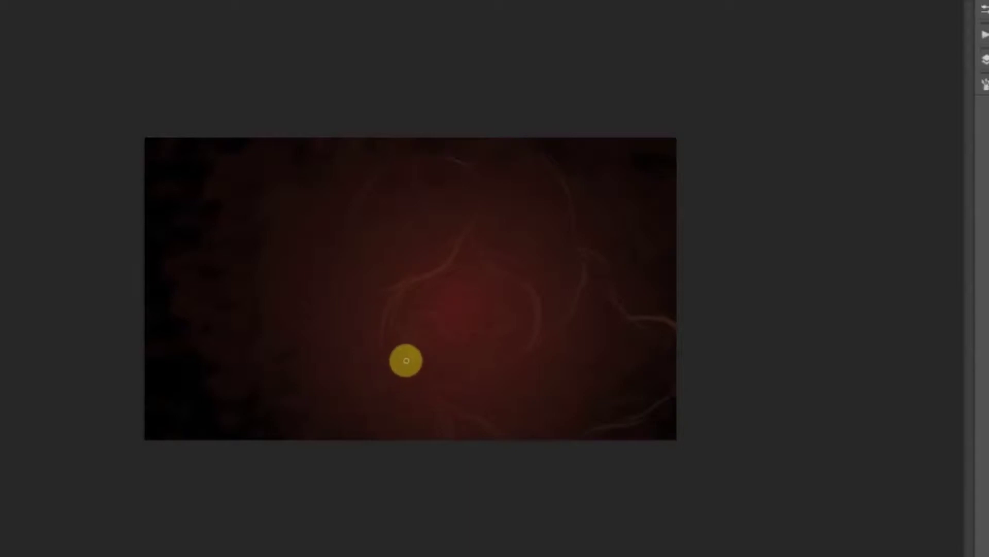
mouse_move(423, 380)
mouse_down()
mouse_move(428, 351)
mouse_move(499, 375)
mouse_move(448, 413)
mouse_move(444, 391)
mouse_move(494, 352)
mouse_move(407, 368)
mouse_move(420, 385)
mouse_move(462, 340)
mouse_move(536, 311)
mouse_move(521, 324)
mouse_move(437, 314)
mouse_move(496, 328)
mouse_move(420, 366)
mouse_move(405, 335)
mouse_move(431, 375)
mouse_move(416, 311)
mouse_move(458, 266)
mouse_move(420, 304)
mouse_move(455, 247)
mouse_move(420, 315)
mouse_move(428, 271)
mouse_move(450, 255)
mouse_move(436, 308)
mouse_move(430, 268)
mouse_move(471, 286)
mouse_up()
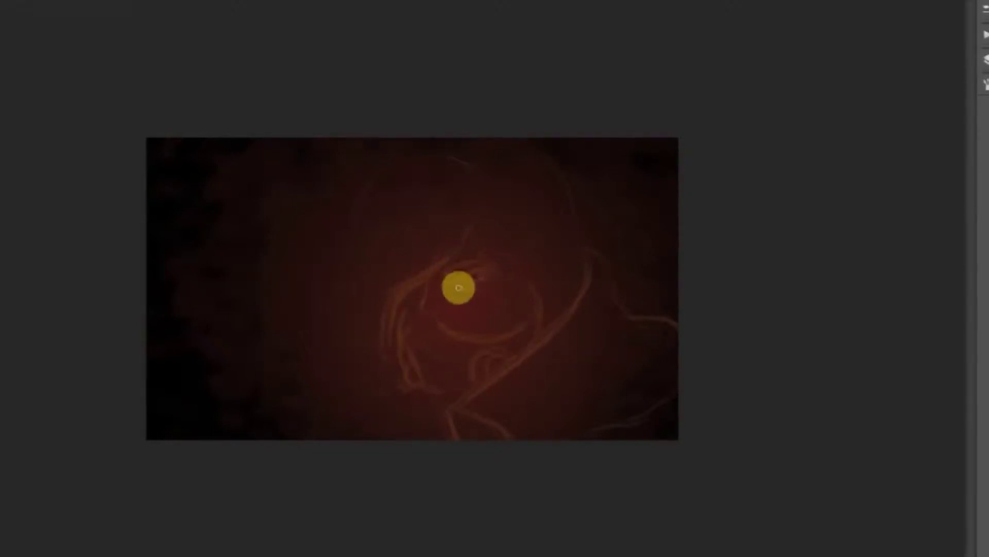
mouse_move(496, 278)
mouse_down()
mouse_move(442, 294)
mouse_move(458, 318)
mouse_move(544, 285)
mouse_move(497, 227)
mouse_move(543, 316)
mouse_move(482, 288)
mouse_move(524, 289)
mouse_move(461, 284)
mouse_up()
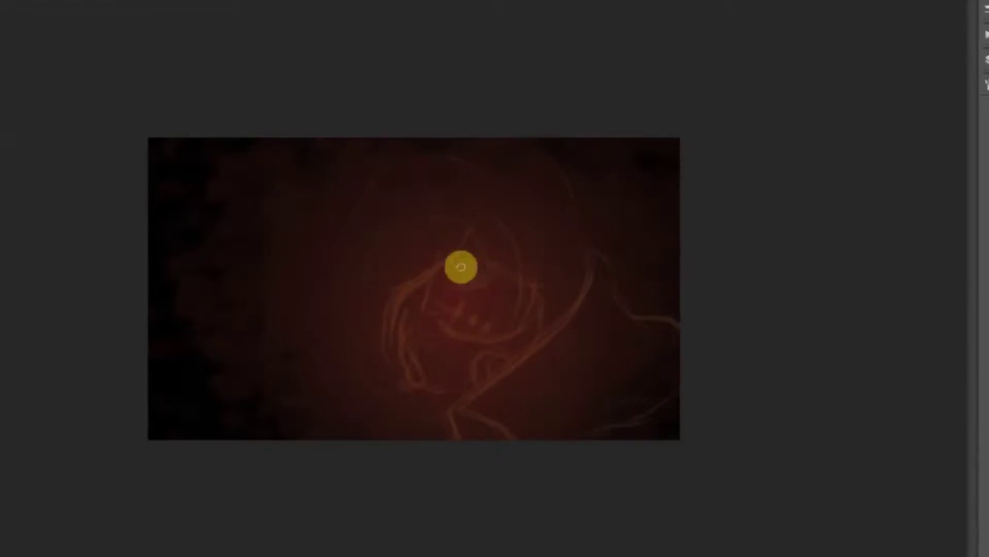
mouse_move(445, 271)
mouse_down()
mouse_move(515, 264)
mouse_move(448, 267)
mouse_move(462, 289)
mouse_move(465, 275)
mouse_move(458, 318)
mouse_move(425, 284)
mouse_move(616, 300)
mouse_move(612, 267)
mouse_move(656, 205)
mouse_move(613, 271)
mouse_up()
Sketch the rounded hood outline and the outstretched hand beside the face with a soft round brush.
right_click(651, 322)
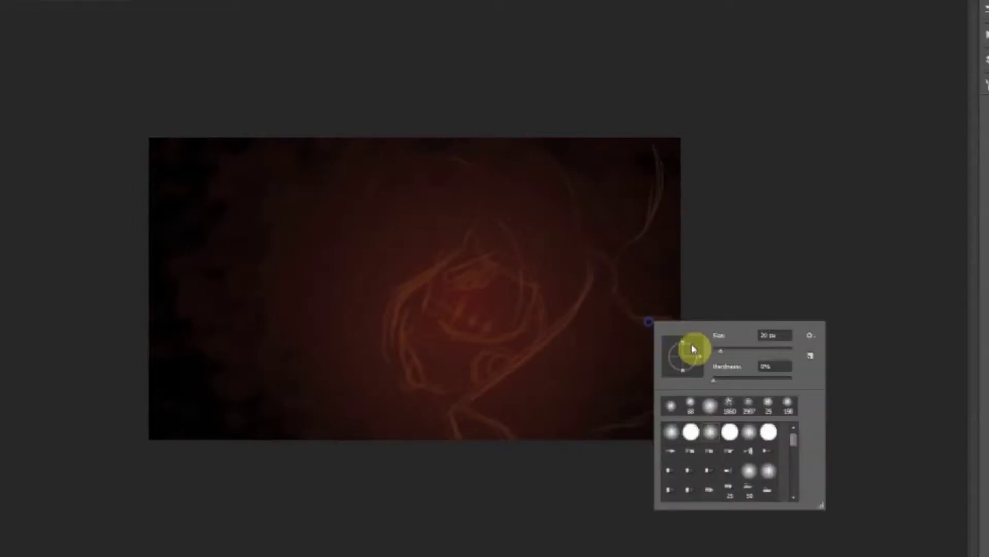
mouse_move(429, 406)
mouse_down()
mouse_move(518, 370)
mouse_move(446, 411)
mouse_move(518, 416)
mouse_move(516, 438)
mouse_move(469, 437)
mouse_move(498, 428)
mouse_move(450, 418)
mouse_move(401, 385)
mouse_move(486, 384)
mouse_move(440, 412)
mouse_move(507, 432)
mouse_move(357, 232)
mouse_move(489, 202)
mouse_move(586, 265)
mouse_move(290, 340)
mouse_move(380, 360)
mouse_move(396, 385)
mouse_move(320, 380)
mouse_move(334, 368)
mouse_move(344, 389)
mouse_move(342, 369)
mouse_move(325, 364)
mouse_move(370, 322)
mouse_move(329, 332)
mouse_move(337, 325)
mouse_move(323, 305)
mouse_move(275, 311)
mouse_move(288, 302)
mouse_move(359, 331)
mouse_move(329, 323)
mouse_move(318, 341)
mouse_up()
right_click(490, 364)
key(Escape)
key(ctrl+z)
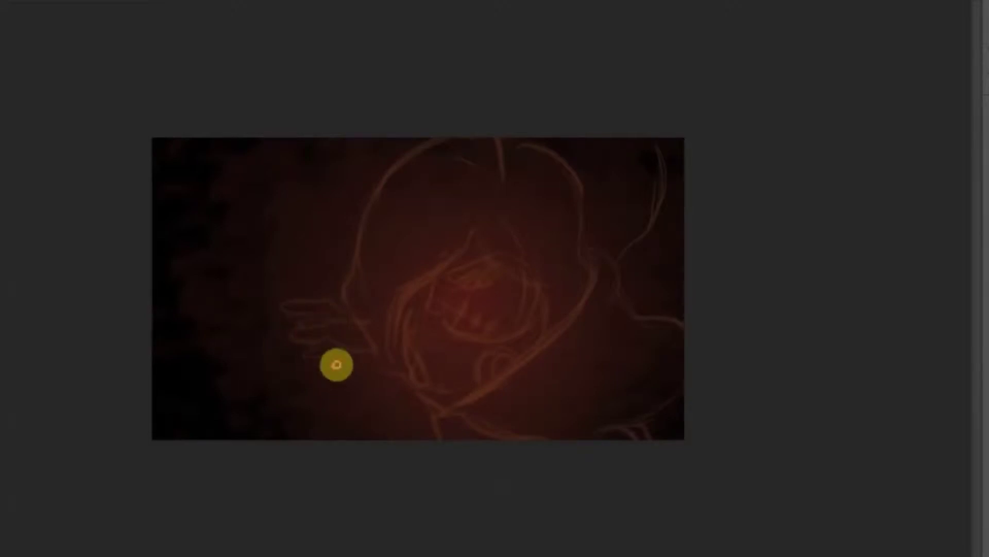
key(ctrl+t)
drag(267, 426, 374, 355)
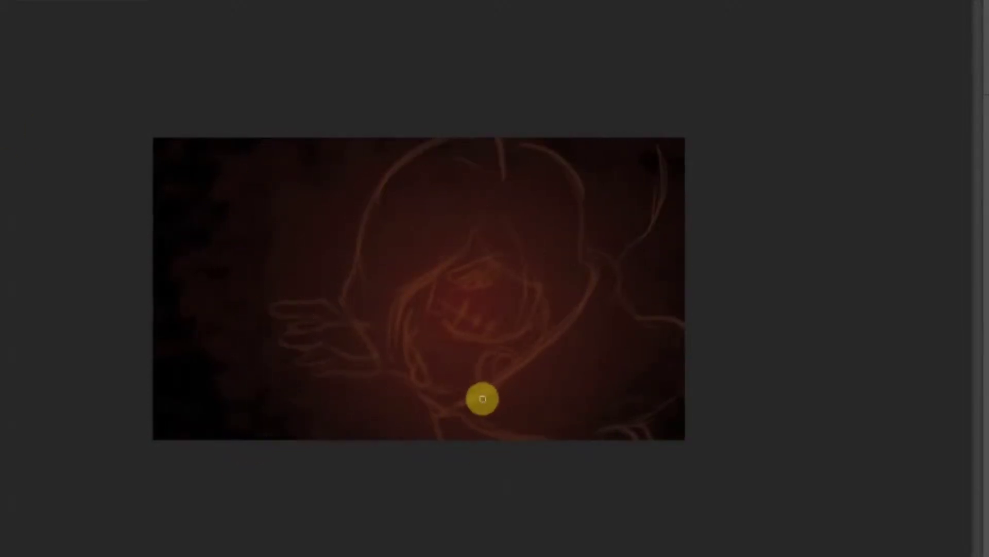
Set the foreground color to dark brown #270b01 and paint the dark shadows around the face on Layer 2 copy.
key(F7)
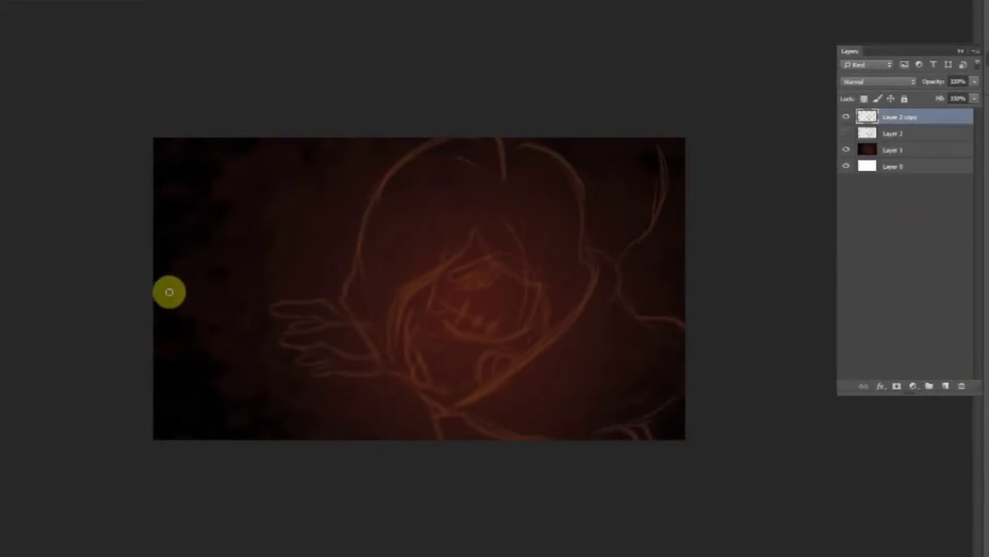
click(572, 111)
click(581, 159)
click(590, 170)
key(Return)
right_click(507, 298)
click(463, 348)
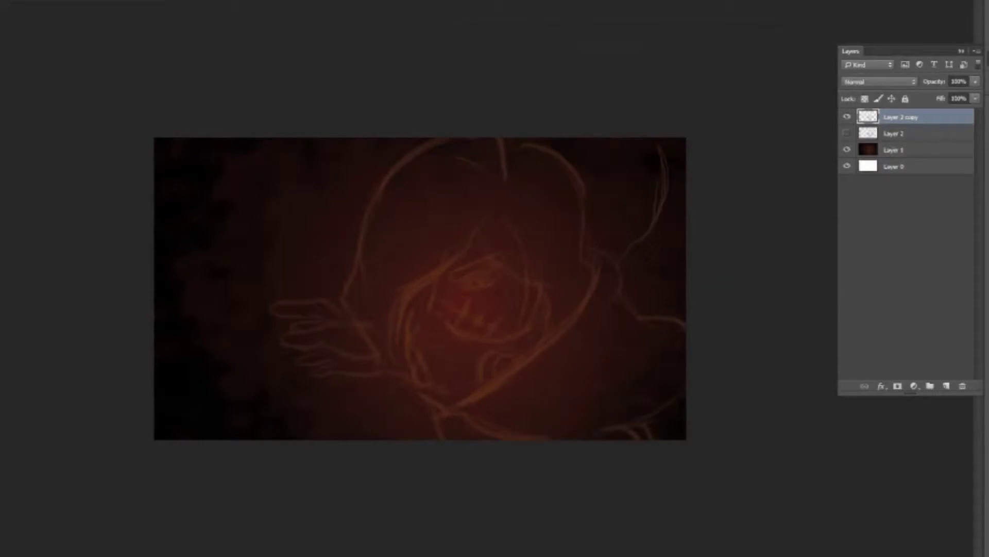
click(617, 199)
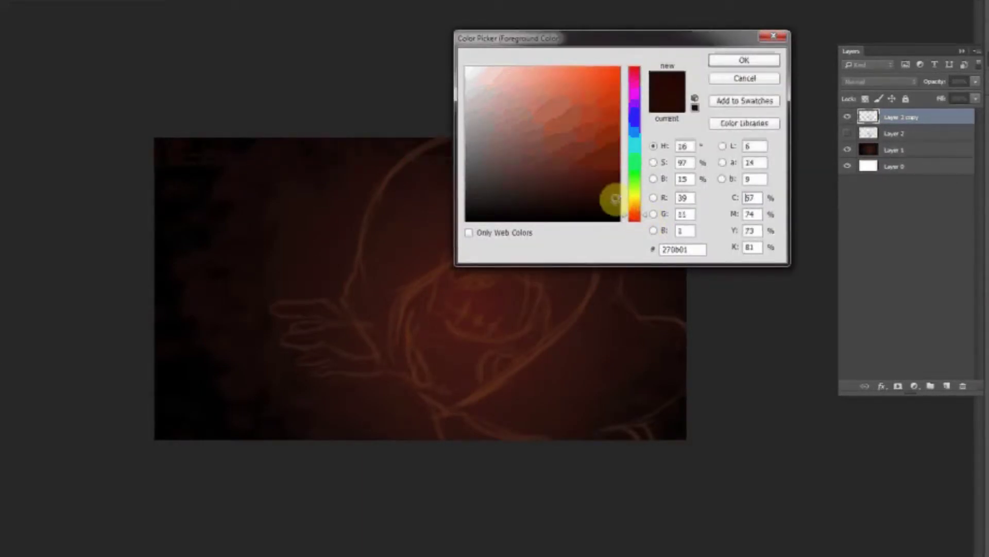
click(737, 62)
drag(449, 298, 472, 247)
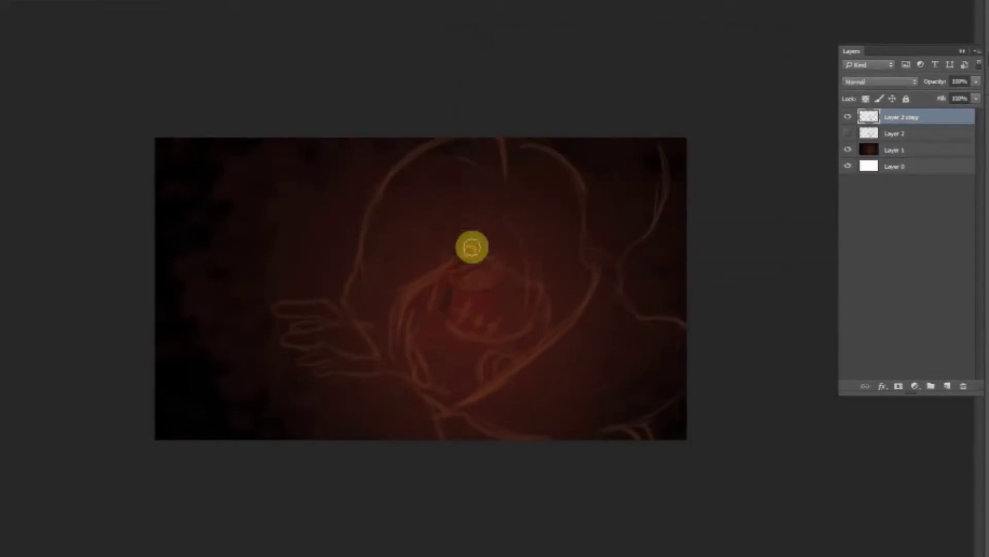
mouse_move(459, 289)
mouse_down()
mouse_move(517, 273)
mouse_move(471, 297)
mouse_move(417, 300)
mouse_move(534, 325)
mouse_move(535, 298)
mouse_move(491, 338)
mouse_move(489, 296)
mouse_move(456, 283)
mouse_move(451, 268)
mouse_move(491, 304)
mouse_move(515, 285)
mouse_move(427, 324)
mouse_move(425, 303)
mouse_move(464, 322)
mouse_up()
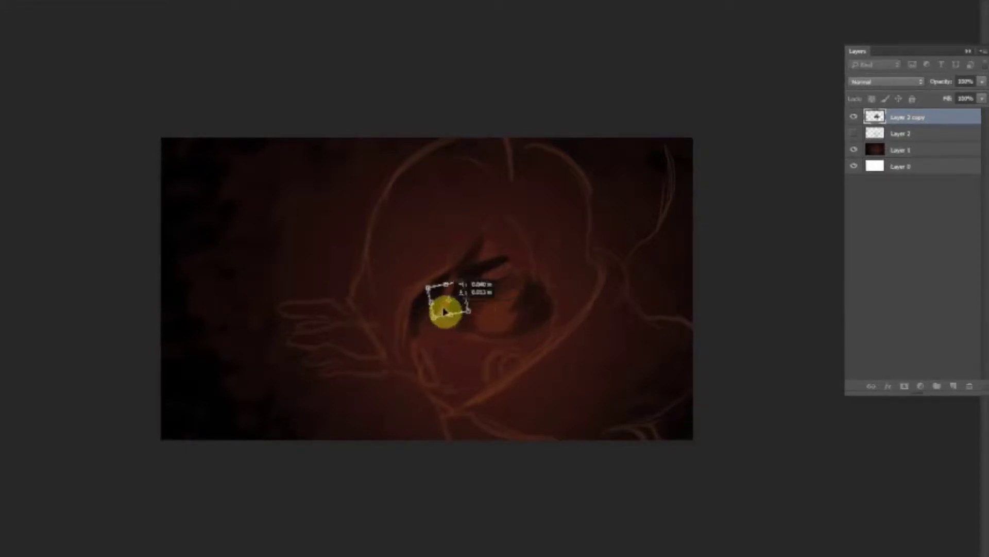
Reposition the selected patch beside the nose and repaint the dark shadow down the middle of the face.
click(242, 215)
click(213, 205)
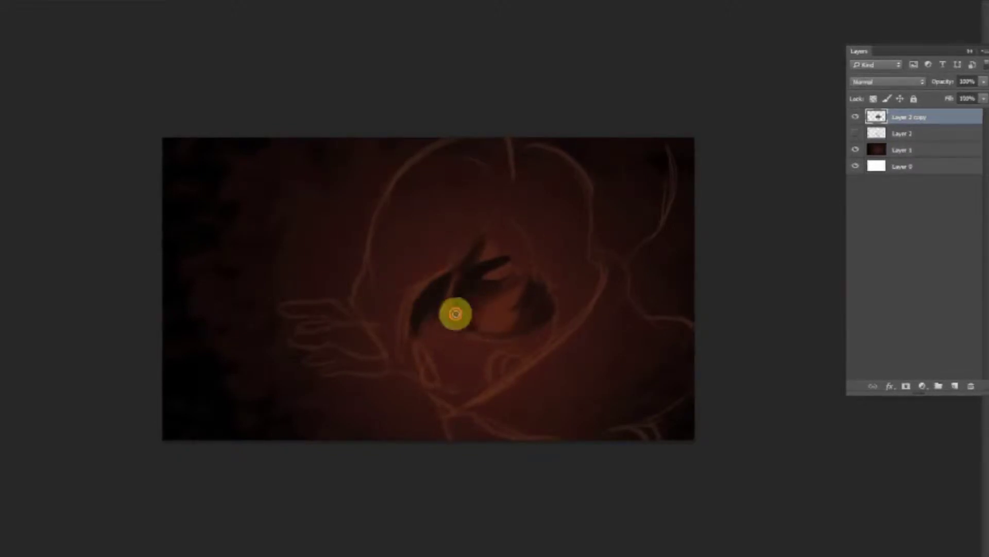
right_click(470, 295)
click(475, 293)
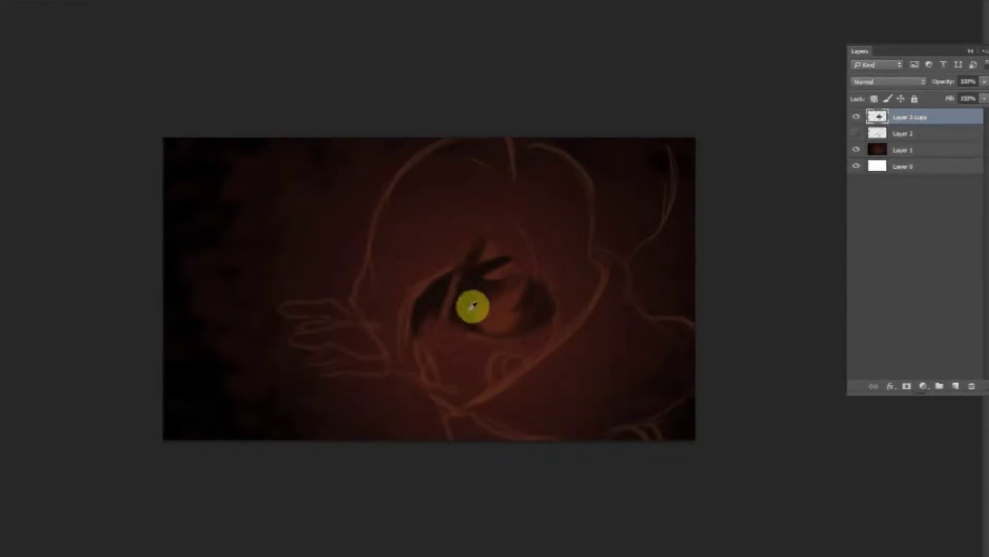
right_click(469, 299)
click(343, 238)
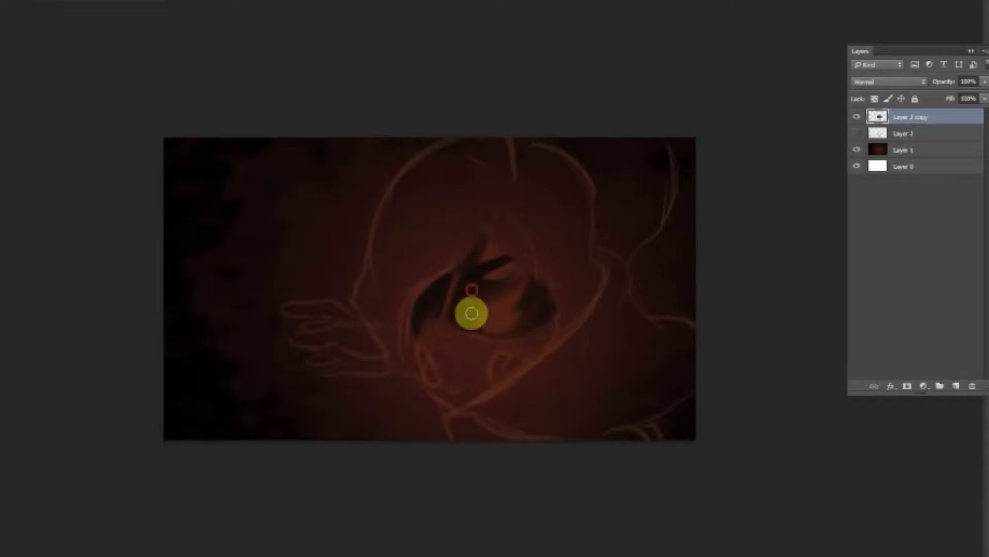
mouse_move(475, 314)
mouse_down()
mouse_move(432, 297)
mouse_move(471, 254)
mouse_up()
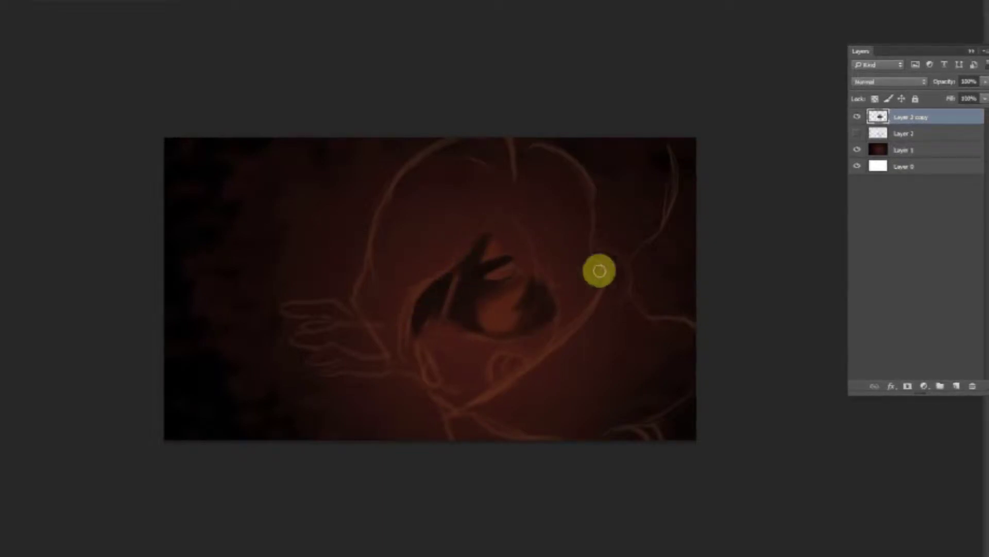
Adjust the Color Balance midtones of Layer 2 copy, with +35 toward red and +19 toward blue.
click(159, 62)
drag(686, 145, 697, 149)
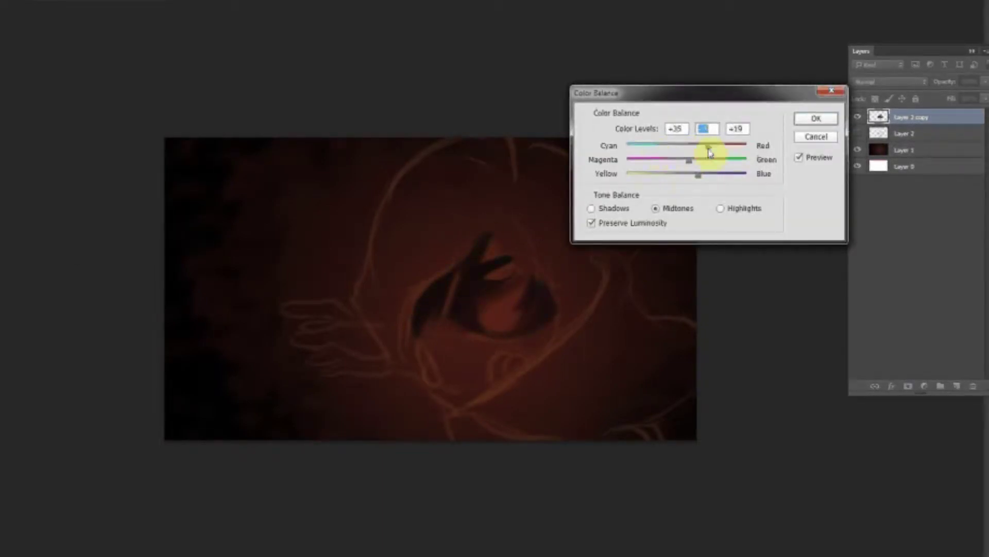
key(Return)
click(154, 8)
click(697, 167)
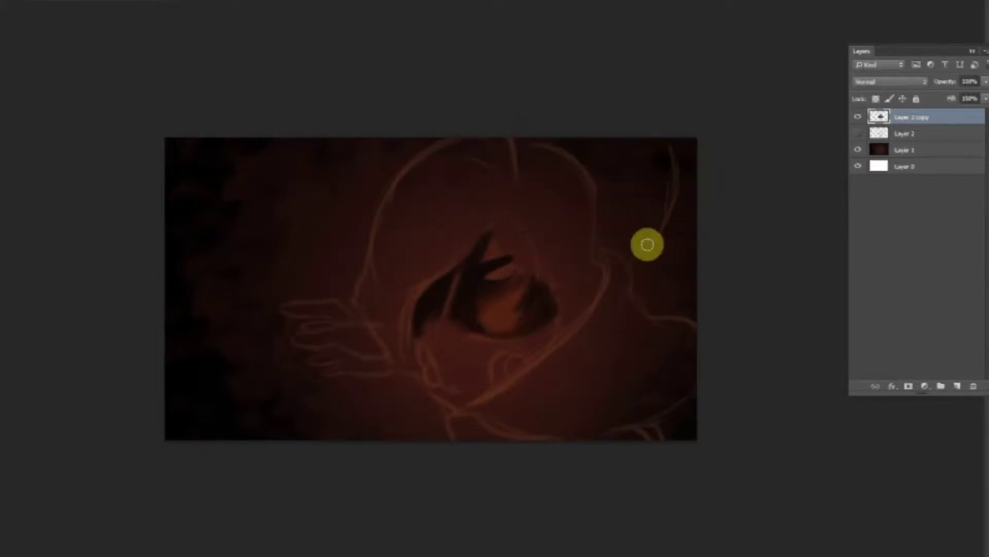
Brush softer shading over the cheek and the dark area beside the nose.
right_click(515, 308)
click(477, 291)
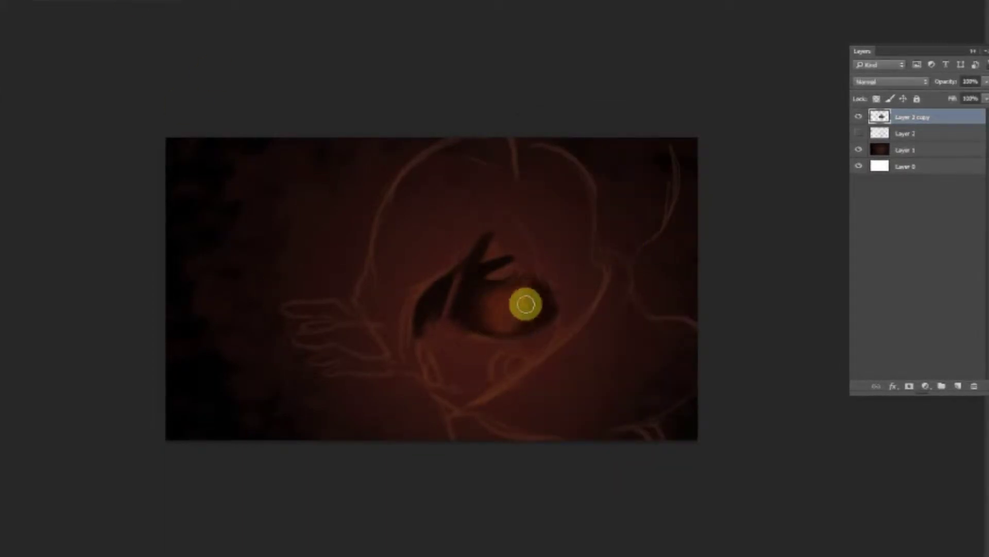
mouse_move(424, 316)
mouse_down()
mouse_move(461, 279)
mouse_move(451, 336)
mouse_move(446, 323)
mouse_move(485, 253)
mouse_move(489, 264)
mouse_move(545, 234)
mouse_move(486, 254)
mouse_move(571, 215)
mouse_move(511, 245)
mouse_move(468, 298)
mouse_up()
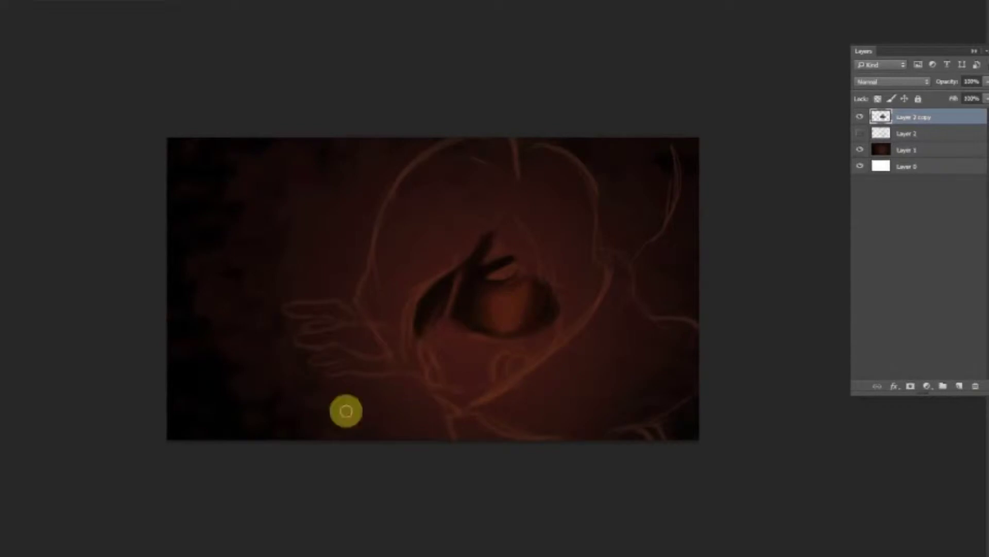
mouse_move(422, 340)
mouse_down()
mouse_move(453, 393)
mouse_move(516, 374)
mouse_move(564, 340)
mouse_move(559, 325)
mouse_move(505, 343)
mouse_move(463, 329)
mouse_move(431, 327)
mouse_up()
mouse_move(451, 393)
mouse_down()
mouse_move(567, 342)
mouse_move(572, 312)
mouse_move(525, 337)
mouse_move(441, 324)
mouse_move(522, 334)
mouse_move(505, 358)
mouse_move(555, 359)
mouse_up()
click(750, 73)
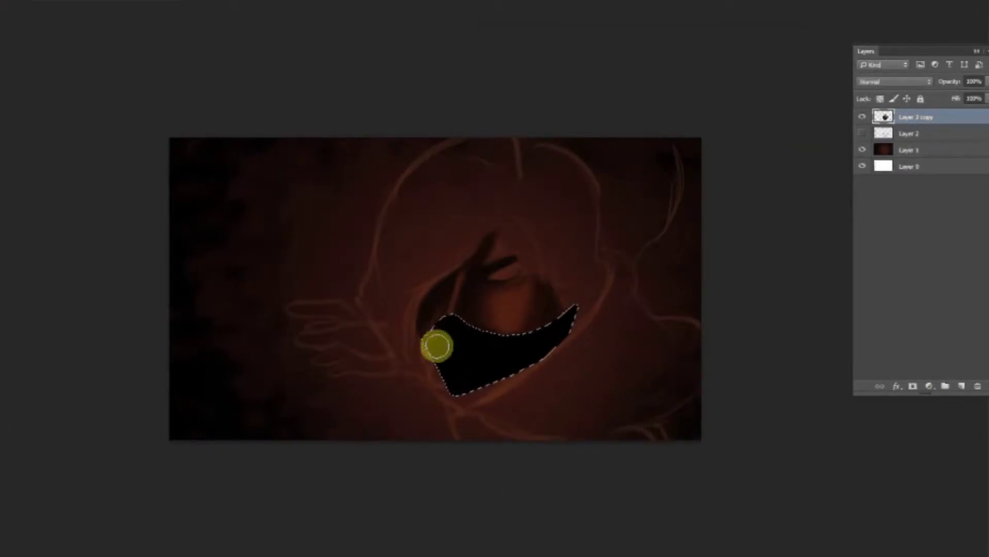
drag(464, 399, 543, 334)
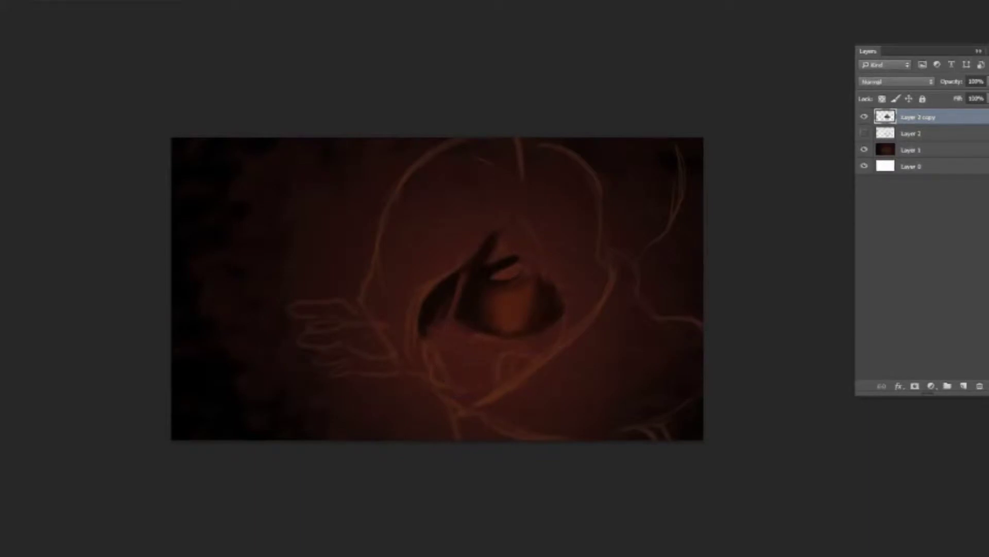
Outline the mask area over the lower face with a freehand selection and fill it with near-black.
drag(420, 335, 468, 397)
drag(428, 342, 425, 336)
key(shift+F5)
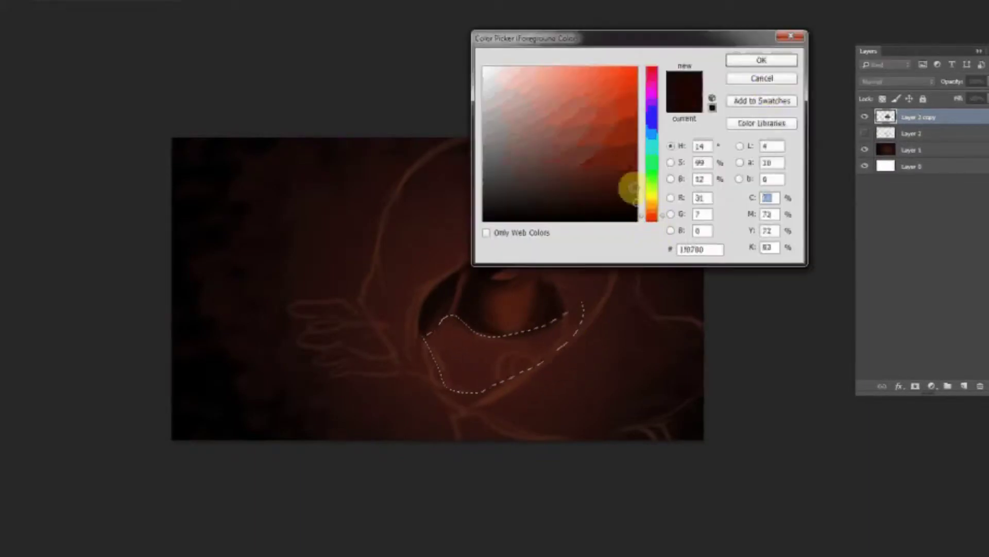
key(Return)
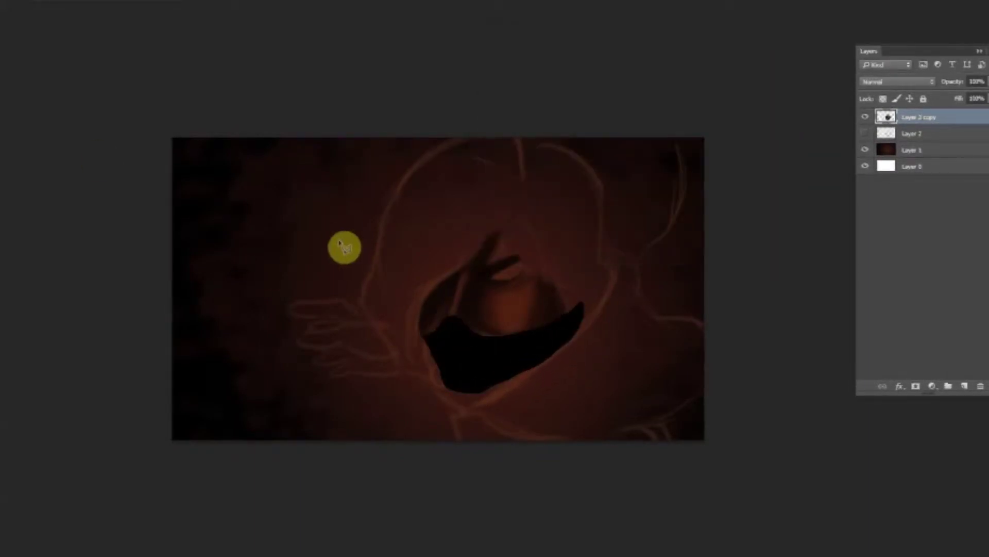
Select a thin strip along the mask's upper edge, brush it dark and deselect it.
mouse_move(481, 340)
mouse_down()
mouse_move(552, 330)
mouse_move(578, 309)
mouse_move(504, 339)
mouse_move(466, 325)
mouse_move(559, 421)
mouse_move(612, 423)
mouse_move(708, 401)
mouse_move(800, 351)
mouse_move(661, 410)
mouse_move(594, 416)
mouse_move(622, 419)
mouse_up()
key(ctrl+plus)
key(ctrl+plus)
key(ctrl+plus)
click(468, 389)
key(Return)
mouse_move(511, 377)
mouse_down()
mouse_move(534, 413)
mouse_move(625, 428)
mouse_move(784, 361)
mouse_move(599, 413)
mouse_move(525, 395)
mouse_move(512, 381)
mouse_up()
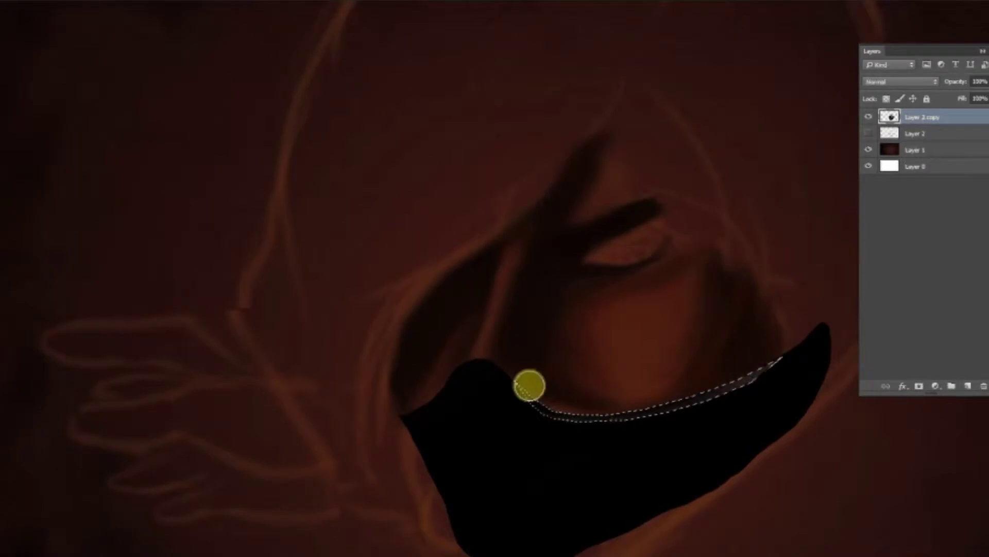
mouse_move(529, 384)
mouse_down()
mouse_move(734, 386)
mouse_move(750, 425)
mouse_move(775, 353)
mouse_move(523, 382)
mouse_up()
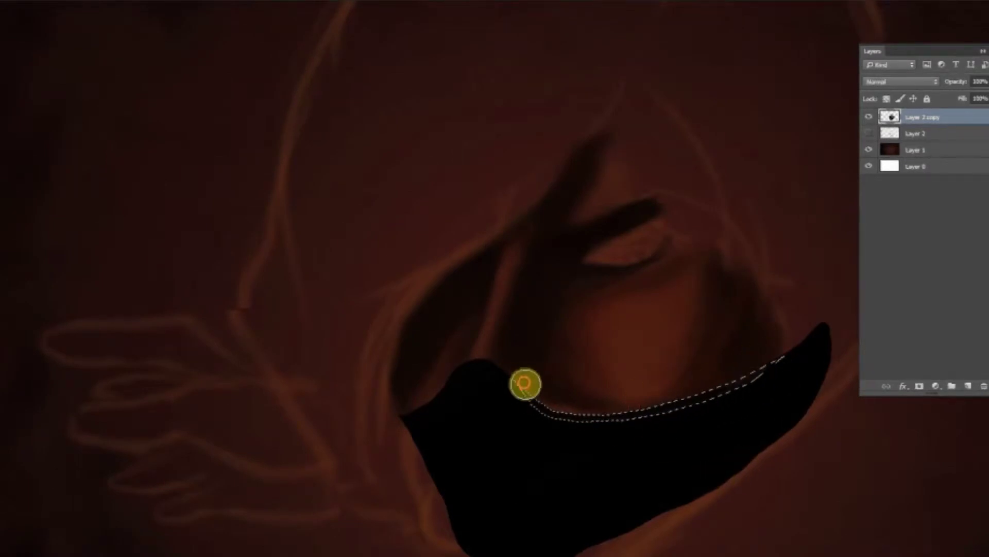
key(ctrl+t)
key(Return)
key(ctrl+d)
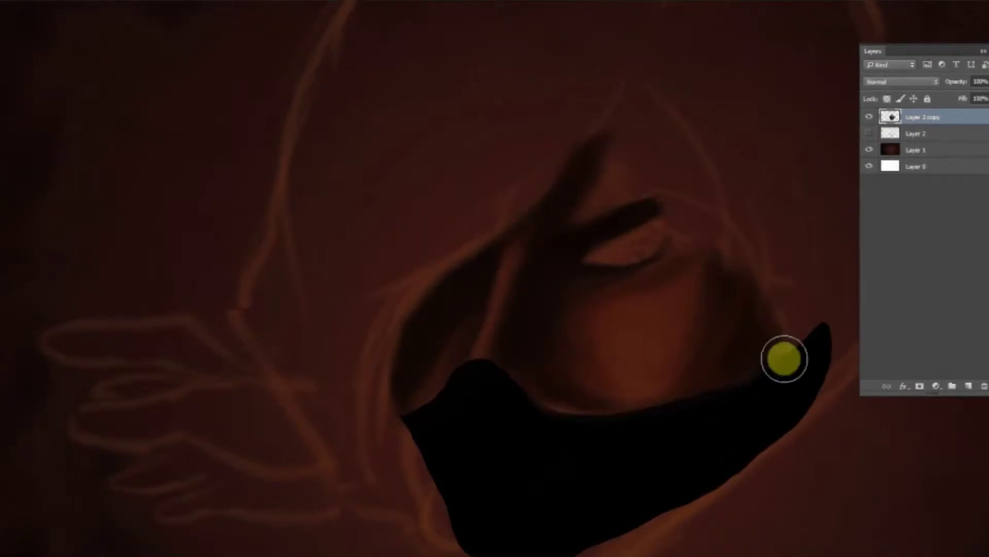
Select a small four-sided patch at the mask's raised tip below the nose line and fill it with brown #7f4104.
key(ctrl+minus)
click(451, 326)
mouse_move(456, 347)
mouse_down()
mouse_move(473, 325)
mouse_move(468, 341)
mouse_move(450, 340)
mouse_move(476, 326)
mouse_move(471, 345)
mouse_move(457, 324)
mouse_up()
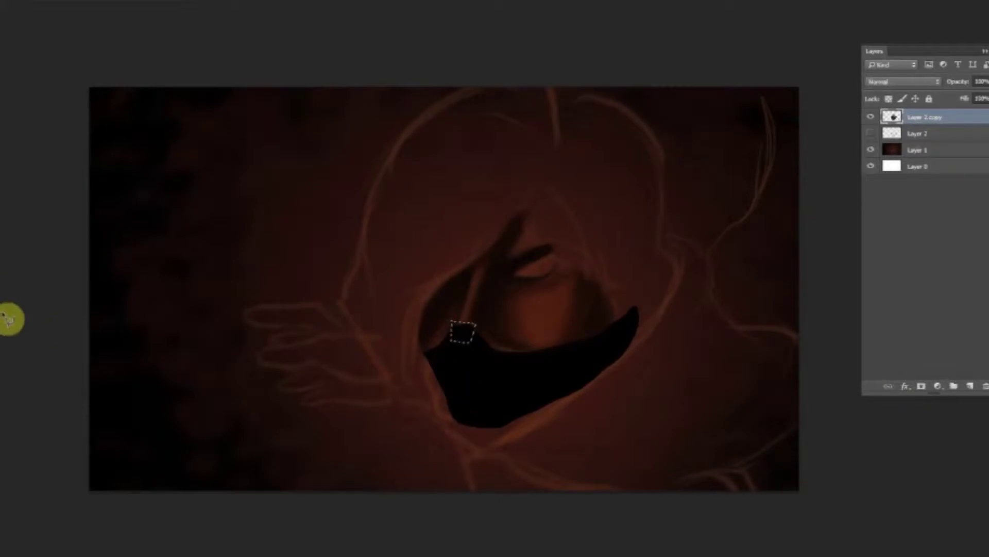
click(10, 315)
drag(626, 124, 638, 144)
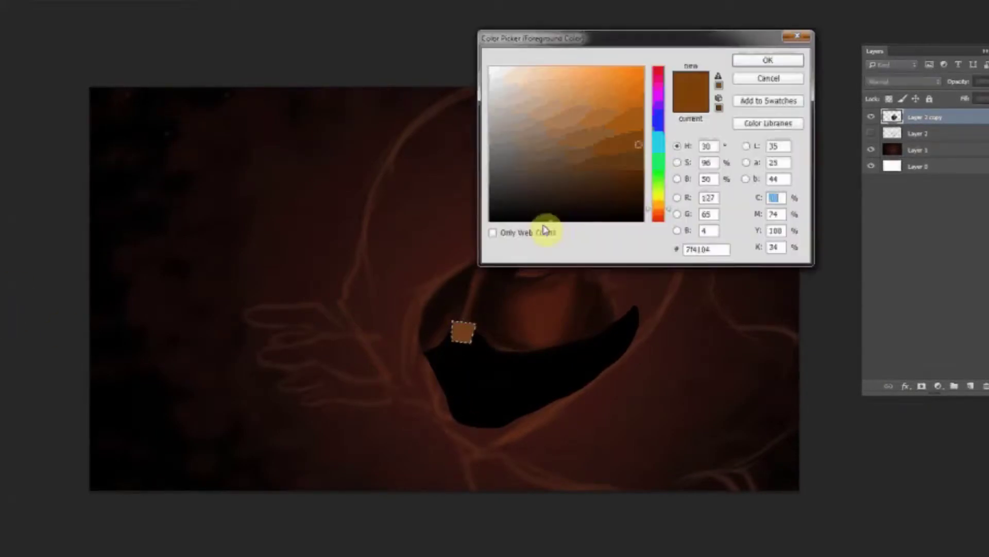
Choose a darker brown and brush shading inside the small selected patch.
click(636, 168)
right_click(471, 327)
key(Escape)
click(468, 349)
click(603, 133)
key(Return)
click(474, 327)
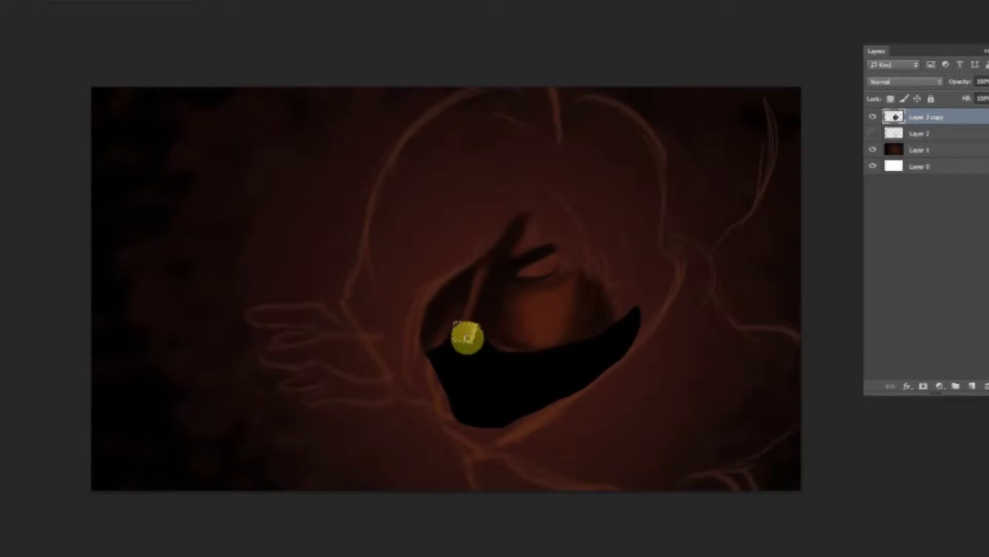
Pick a lighter tan and brush highlights onto the small patch.
right_click(464, 329)
click(462, 333)
click(654, 261)
key(Return)
Select a narrower four-sided area directly beneath the small tan patch on the mask and brush it dark brown.
click(459, 339)
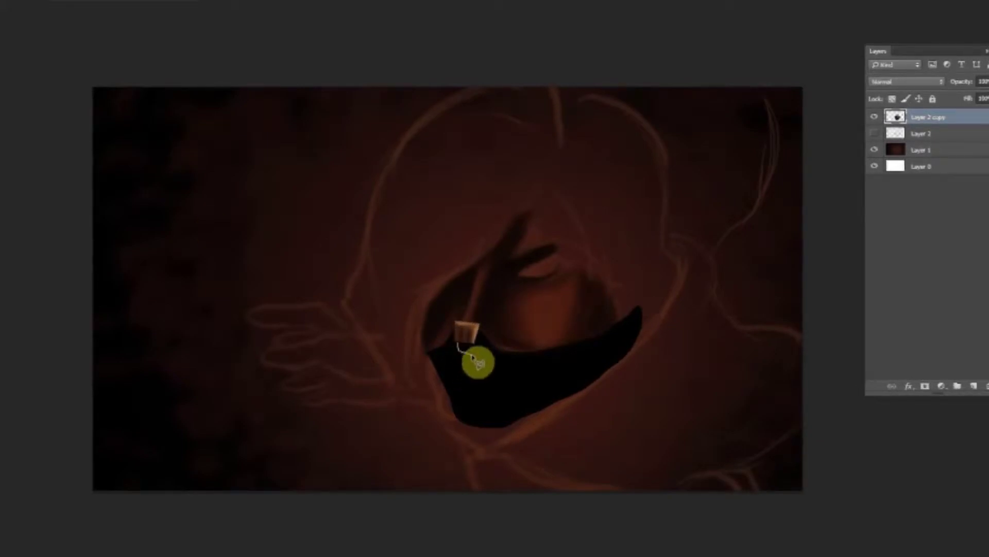
key(ctrl+plus)
key(ctrl+plus)
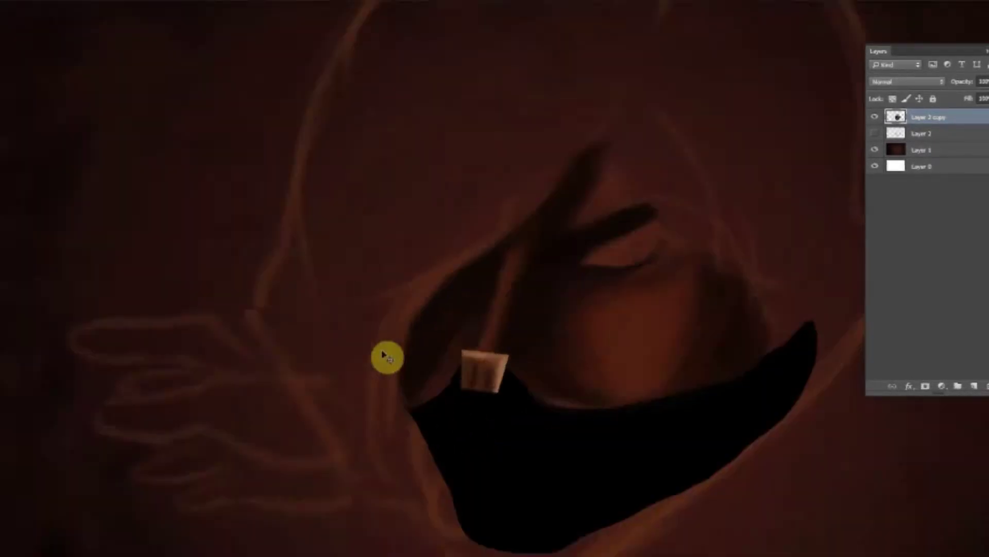
click(475, 447)
click(478, 473)
click(521, 484)
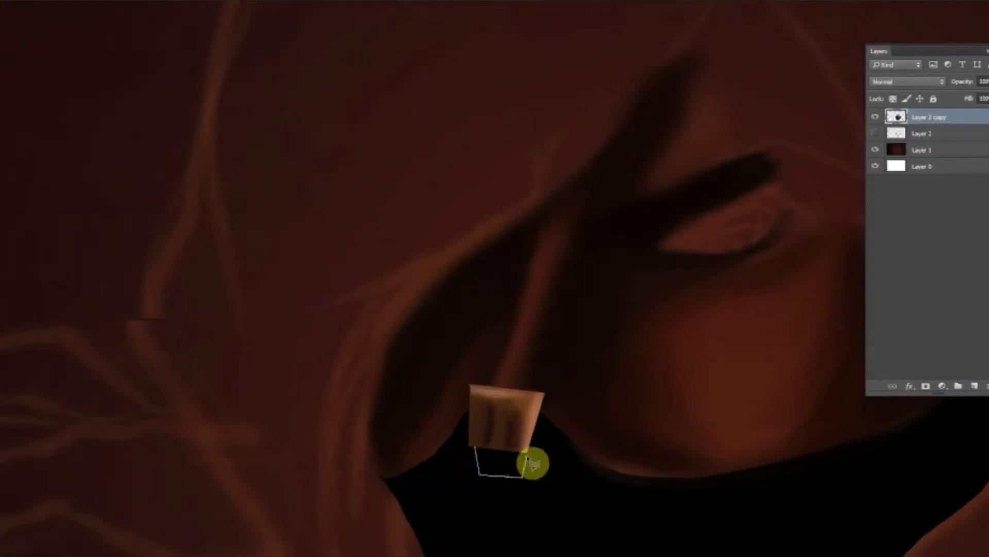
double_click(527, 454)
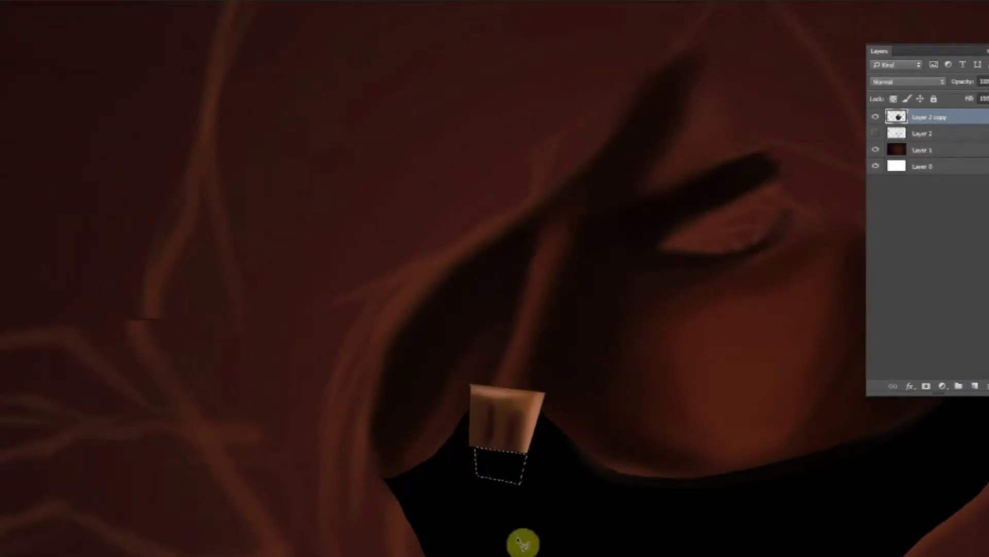
mouse_move(487, 456)
mouse_down()
mouse_move(500, 415)
mouse_move(526, 474)
mouse_move(499, 466)
mouse_move(503, 451)
mouse_move(495, 474)
mouse_move(534, 417)
mouse_move(523, 453)
mouse_move(482, 487)
mouse_up()
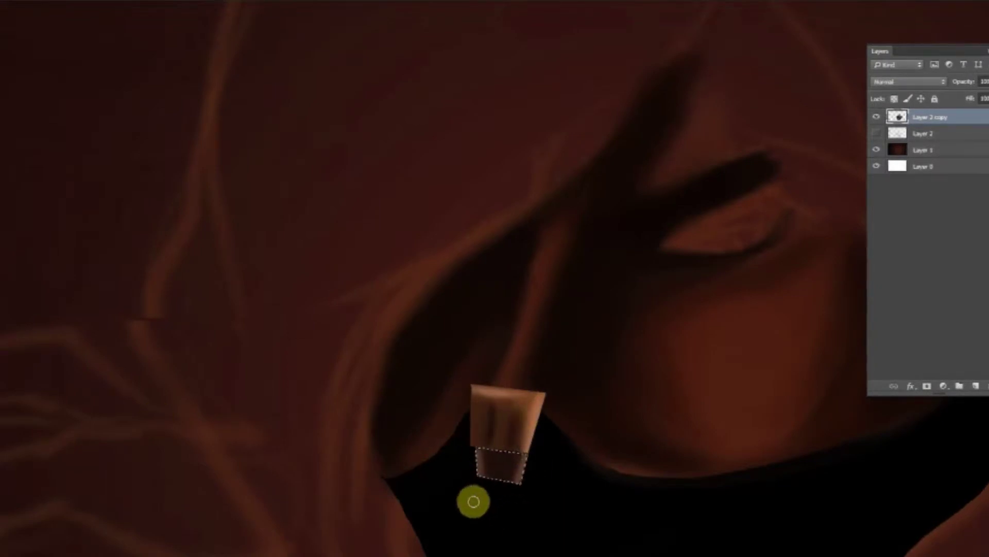
Sample a colour from the tan patch, brush shading and highlights onto the piece beneath it, and deselect.
alt+click(482, 446)
mouse_move(495, 457)
mouse_down()
mouse_move(525, 453)
mouse_move(519, 421)
mouse_up()
drag(526, 456, 477, 472)
key(ctrl+d)
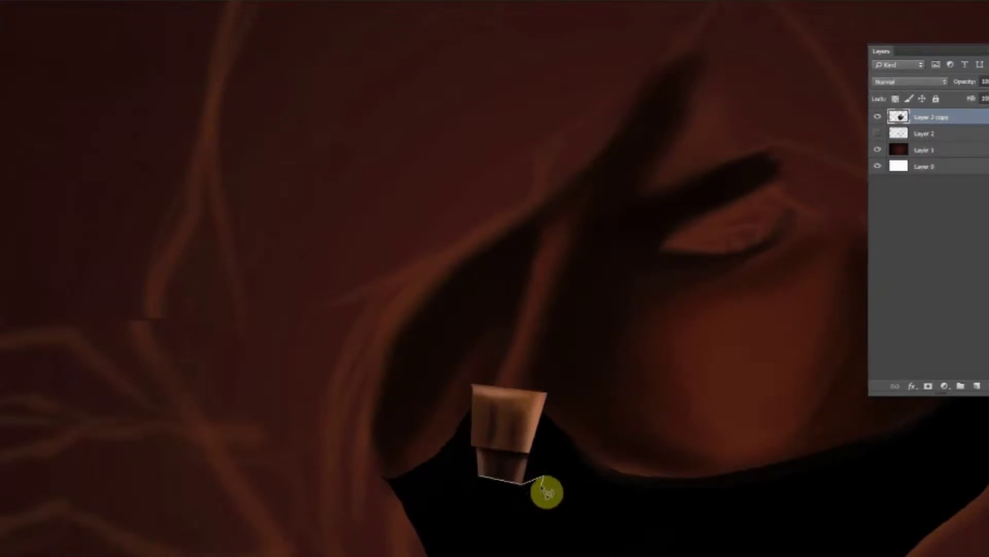
Select a triangular side face beside the tan patch, brush it brown and darken it toward the nose shadow.
mouse_move(546, 492)
mouse_down()
mouse_move(553, 397)
mouse_move(588, 437)
mouse_move(582, 448)
mouse_move(570, 416)
mouse_move(579, 458)
mouse_move(530, 454)
mouse_up()
mouse_move(583, 437)
mouse_down()
mouse_move(536, 443)
mouse_move(601, 450)
mouse_up()
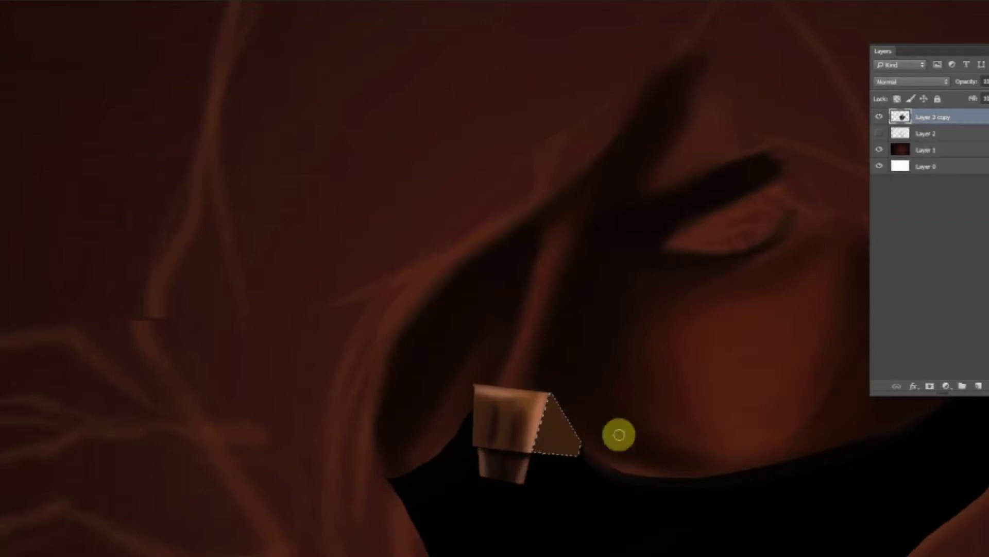
right_click(631, 374)
click(550, 388)
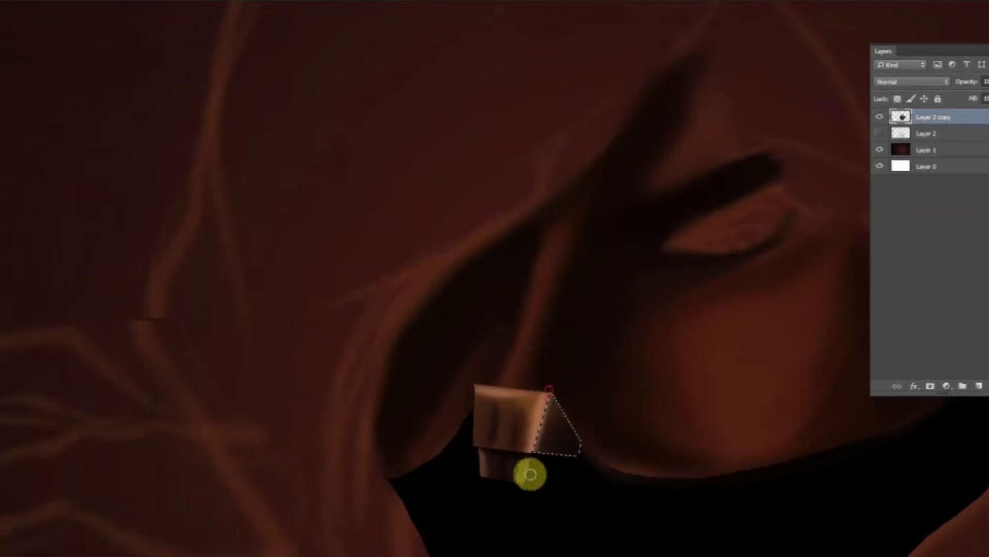
click(547, 398)
Select the four-sided area below the triangular side face, brush it dark brown and highlight its edge.
mouse_move(530, 487)
mouse_down()
mouse_move(541, 393)
mouse_move(535, 457)
mouse_up()
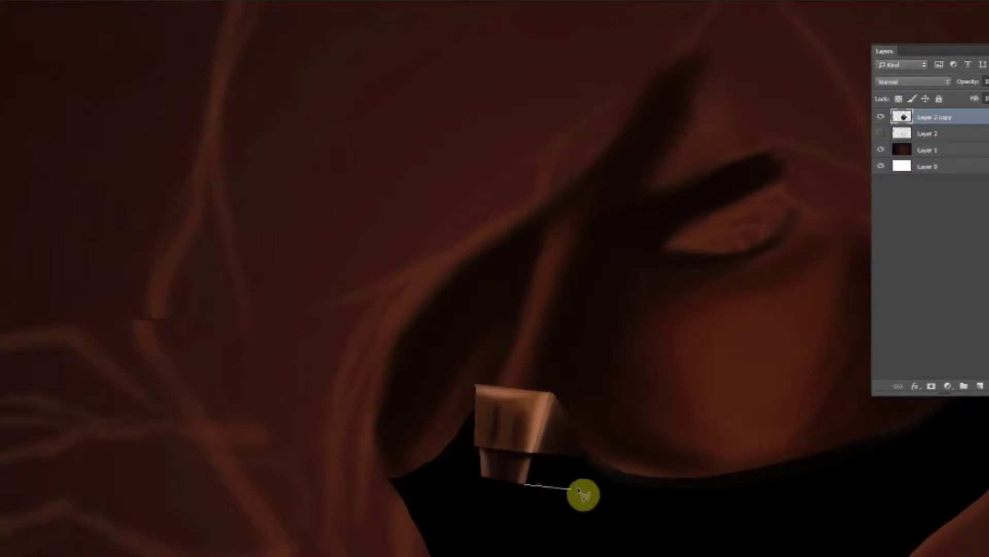
click(573, 452)
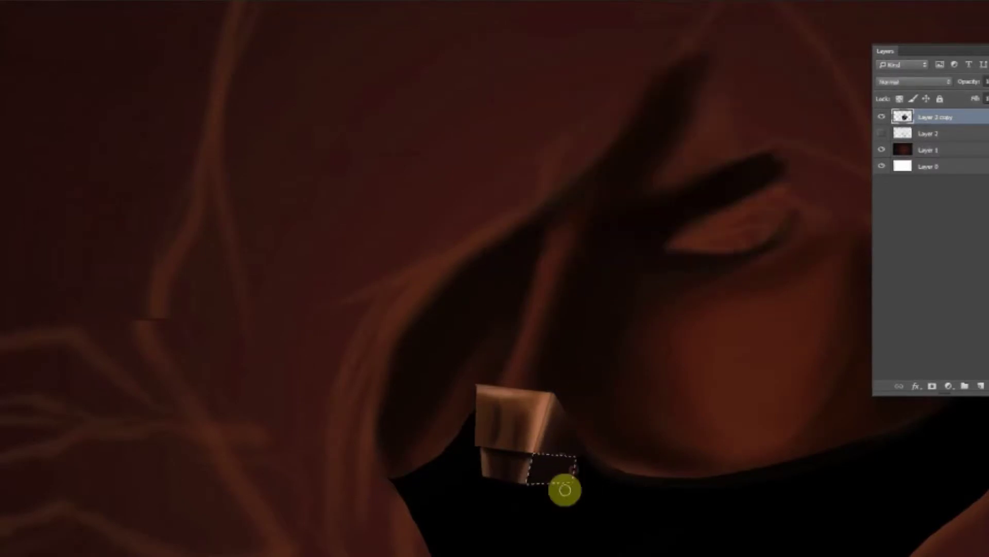
click(527, 464)
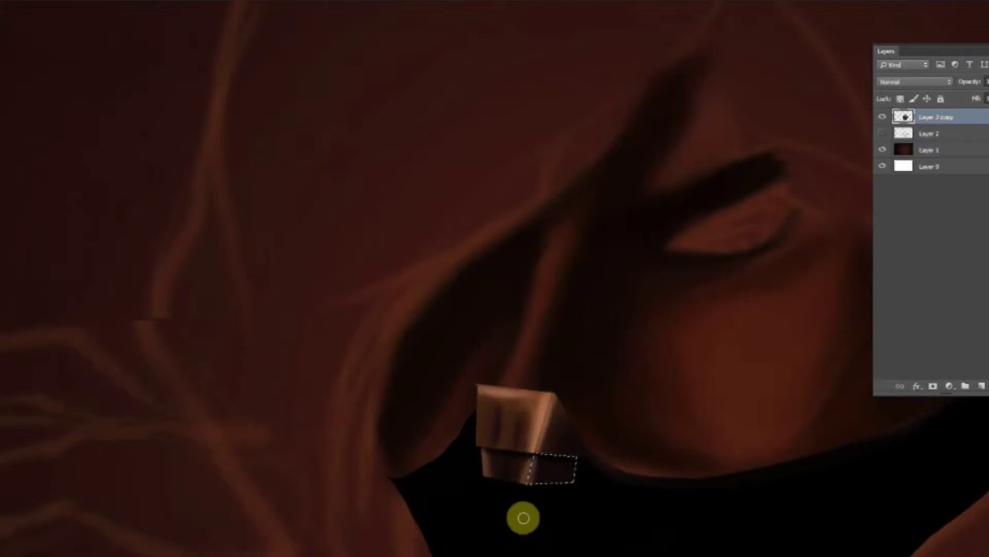
Select a flat diamond shape along the clip's underside, brush it dark and deselect it.
click(484, 475)
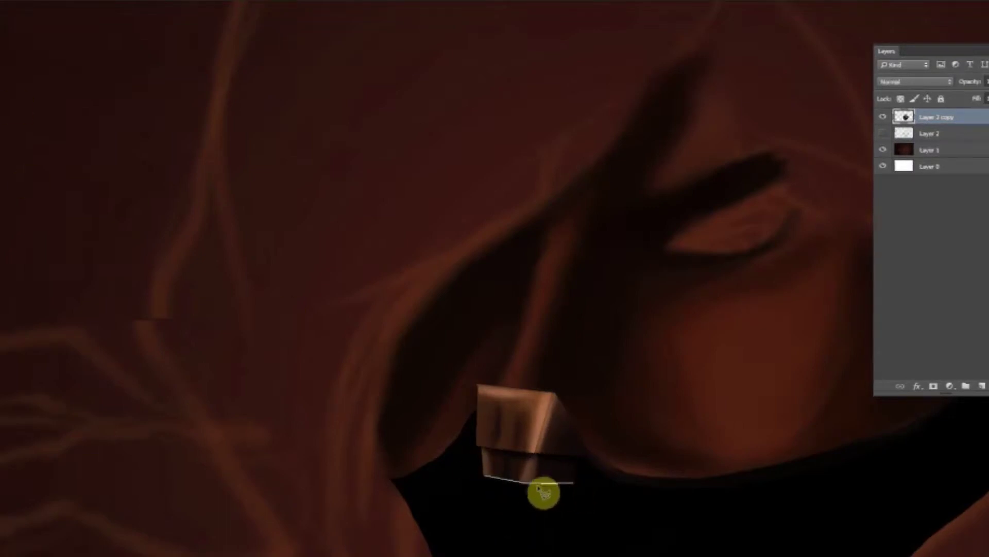
click(488, 480)
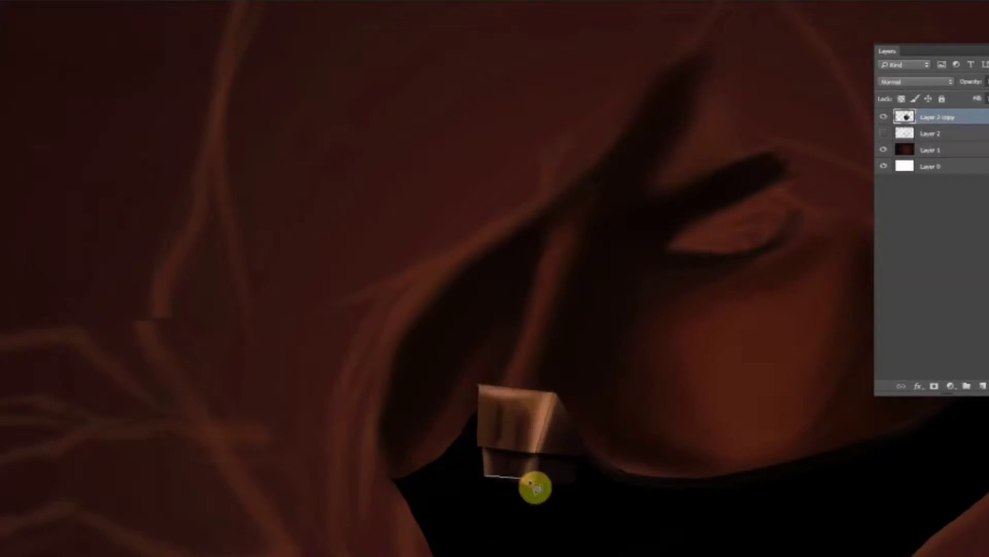
click(486, 476)
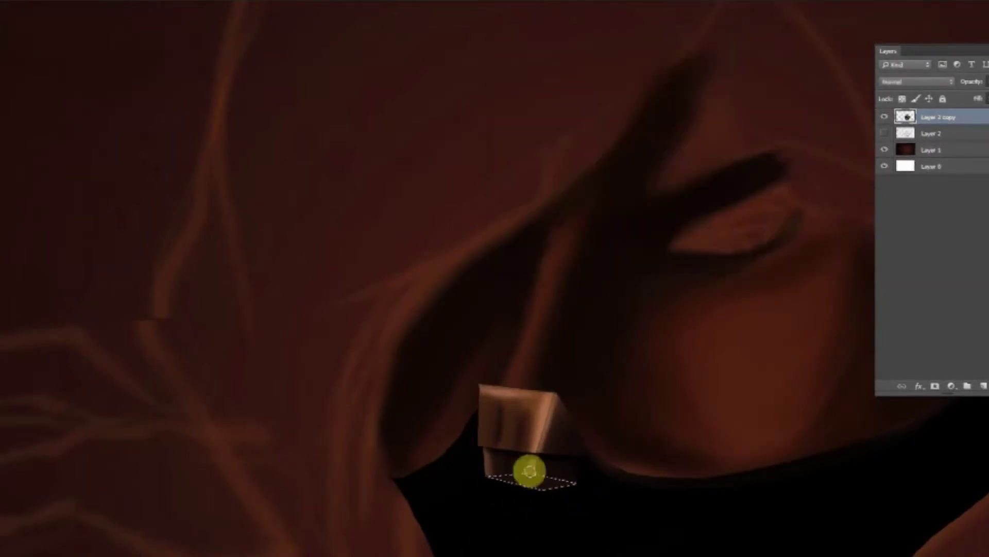
click(782, 60)
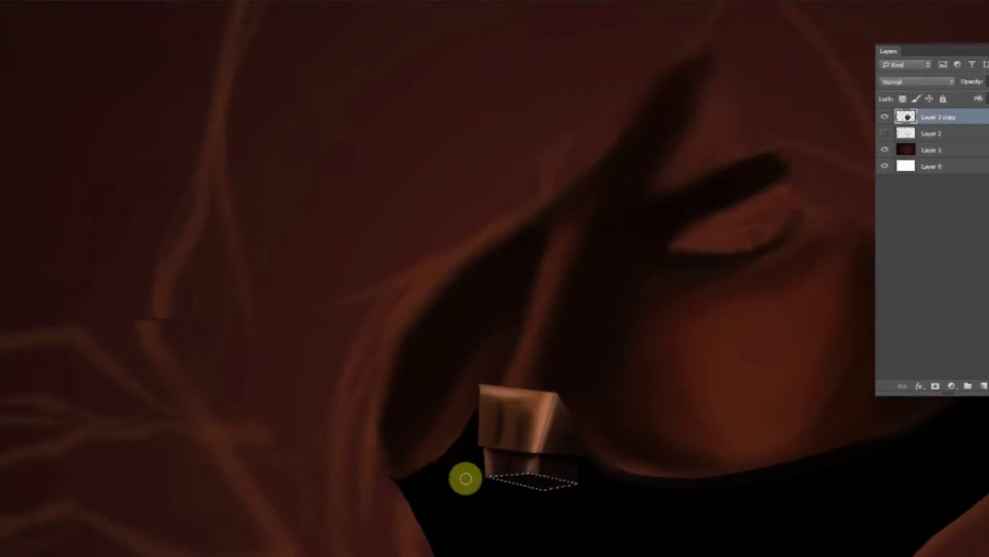
key(ctrl+d)
Select a small circle at the outer corner of the clip's side face and brush it brown.
right_click(523, 296)
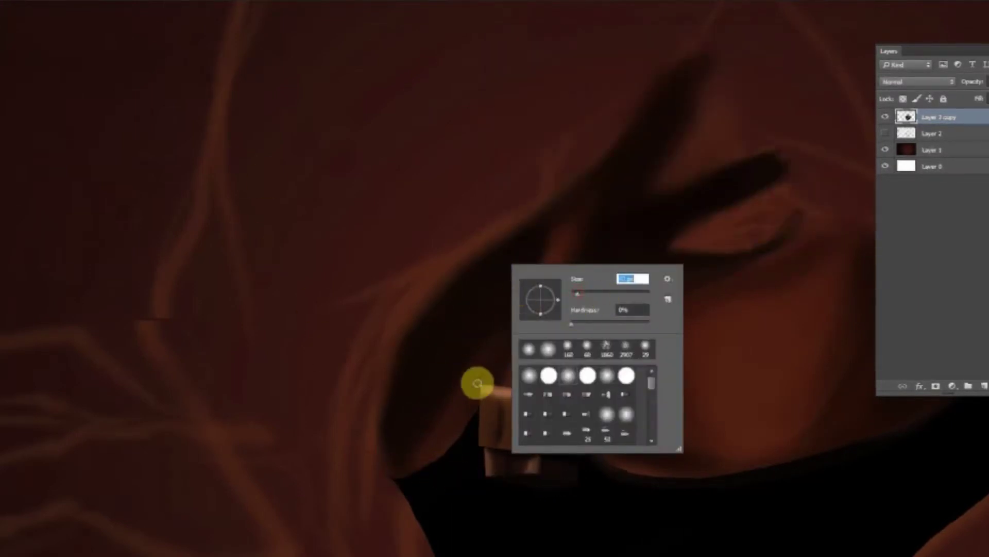
key(Return)
click(596, 464)
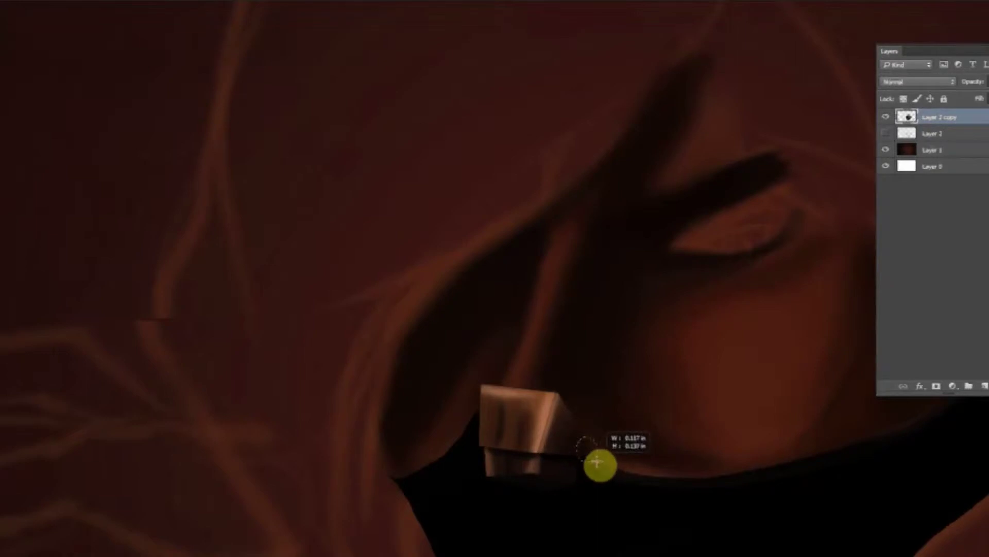
drag(600, 437, 634, 413)
key(Return)
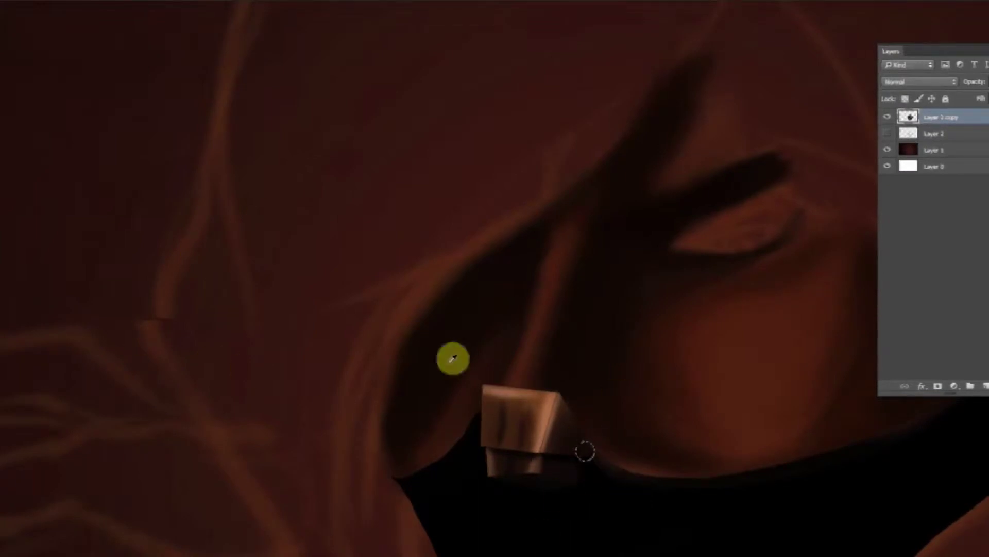
key(Return)
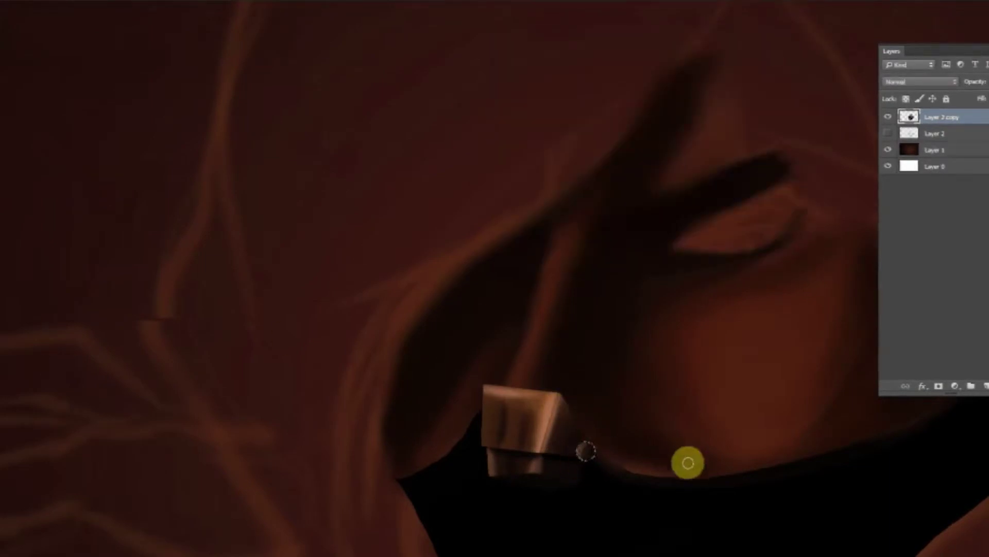
Deepen the dark slits on the clip's front face and lighten the small round knob beside it.
click(56, 1)
click(56, 6)
mouse_move(499, 447)
mouse_down()
mouse_move(537, 471)
mouse_move(486, 449)
mouse_move(521, 455)
mouse_up()
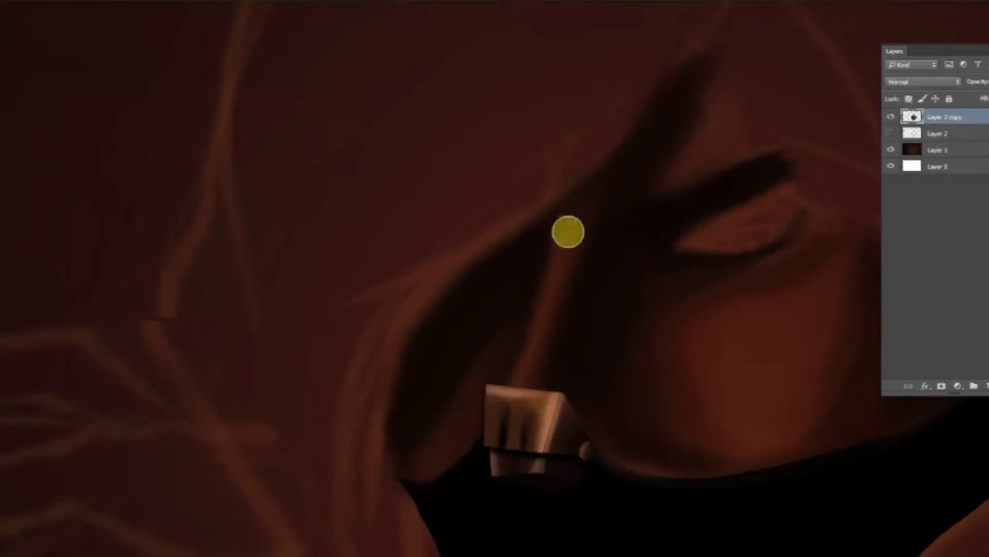
Brush darker shading over the clip's lower section and side to blend it into the black mask.
key(ctrl+0)
key(ctrl+plus)
key(ctrl+plus)
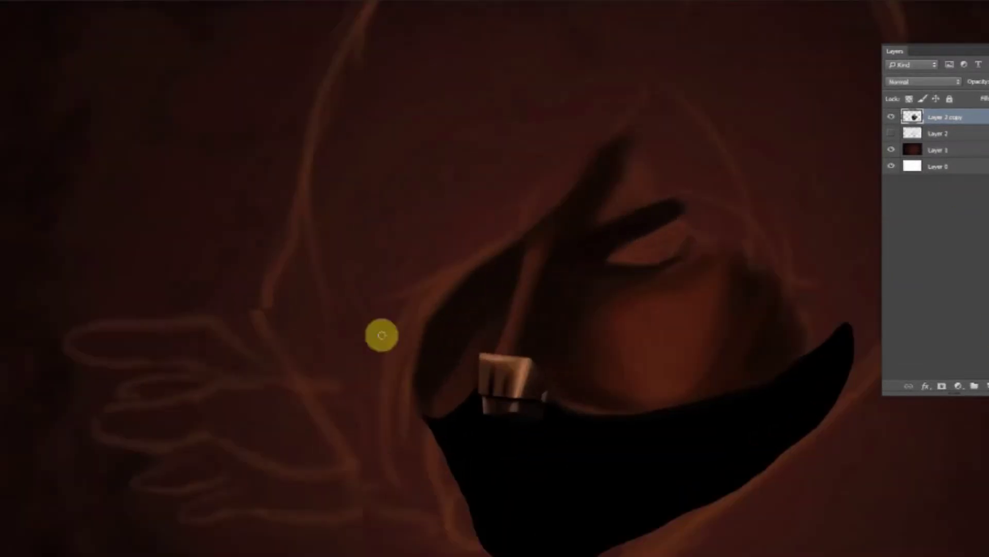
mouse_move(482, 394)
mouse_down()
mouse_move(490, 404)
mouse_move(548, 407)
mouse_move(531, 427)
mouse_move(485, 397)
mouse_move(513, 435)
mouse_move(542, 420)
mouse_move(517, 438)
mouse_move(529, 438)
mouse_move(530, 419)
mouse_up()
key(ctrl+t)
key(Return)
right_click(541, 409)
click(542, 415)
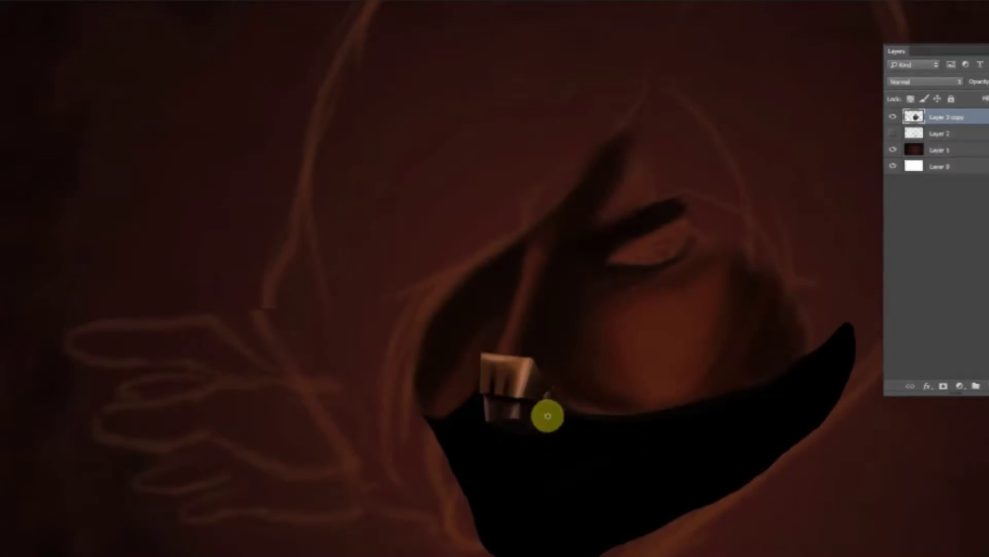
drag(513, 398, 543, 409)
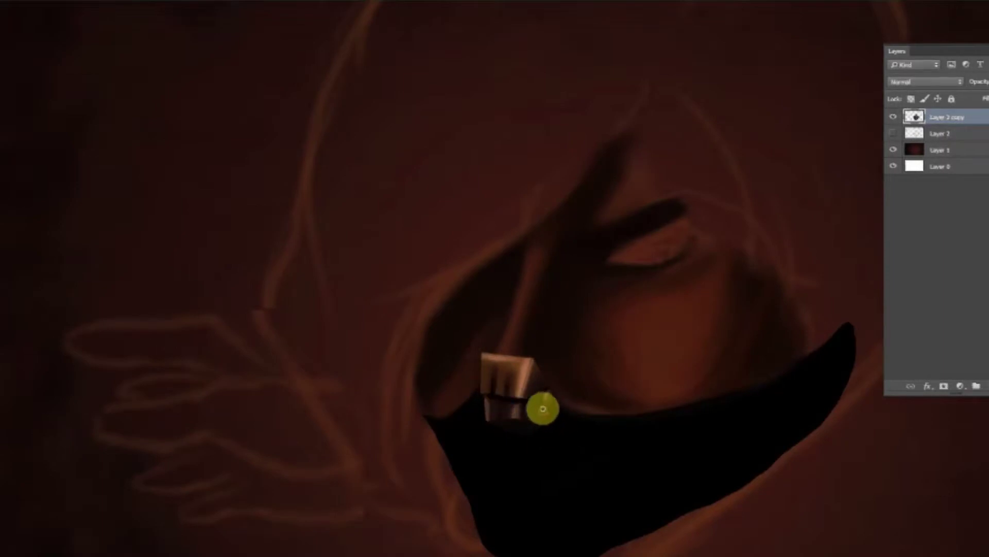
mouse_move(490, 390)
mouse_down()
mouse_move(539, 406)
mouse_move(501, 399)
mouse_up()
Select a large circle over the mask's lower cheek edge and brush it with dark brown and lighter tan shading.
mouse_move(864, 423)
mouse_down()
mouse_move(778, 486)
mouse_move(751, 521)
mouse_move(721, 516)
mouse_up()
key(ctrl+minus)
drag(740, 399, 625, 483)
mouse_move(698, 415)
mouse_down()
mouse_move(703, 433)
mouse_move(678, 449)
mouse_move(713, 458)
mouse_move(667, 457)
mouse_up()
click(725, 159)
key(Return)
click(613, 120)
key(Return)
right_click(662, 397)
click(661, 500)
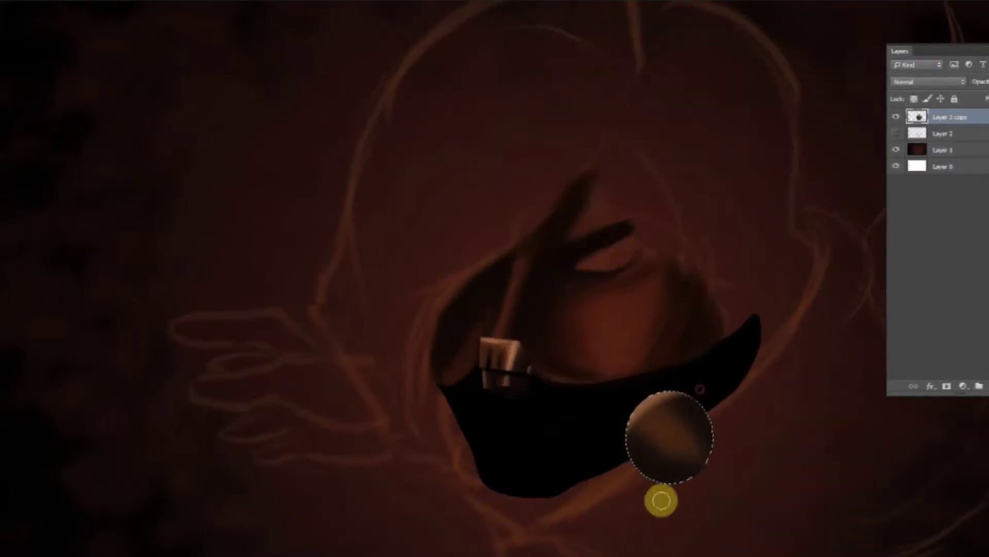
click(653, 397)
click(641, 512)
Try to build the disc's thickness from duplicated, slightly offset copies merged into the mask layer.
key(ctrl+j)
key(ctrl+t)
mouse_move(746, 393)
mouse_down()
mouse_move(713, 436)
mouse_move(663, 457)
mouse_move(707, 468)
mouse_move(452, 338)
mouse_move(681, 477)
mouse_move(693, 473)
mouse_up()
key(Return)
key(ctrl+j)
key(ctrl+j)
key(ctrl+t)
key(ctrl+t)
key(ctrl+e)
key(ctrl+t)
drag(691, 438, 706, 475)
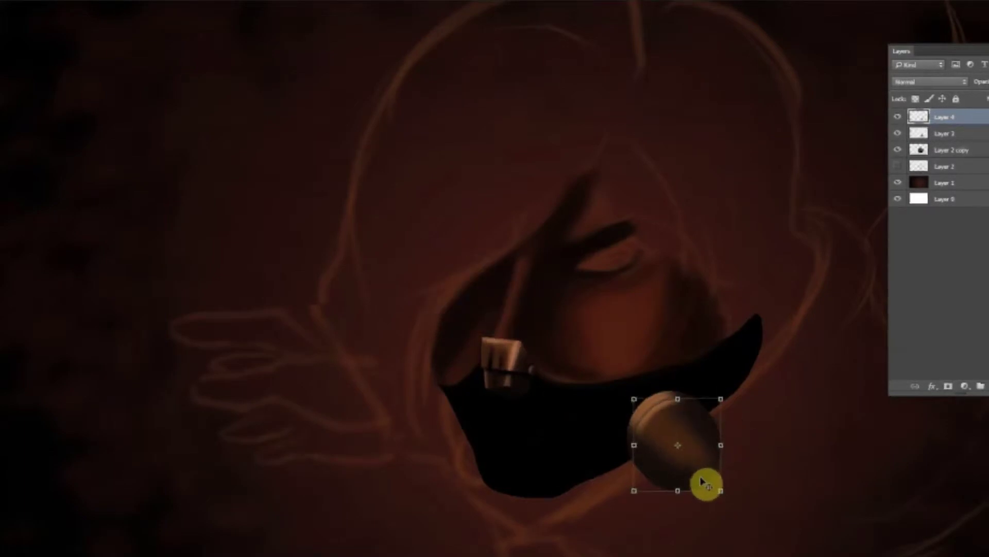
key(Return)
key(ctrl+e)
key(ctrl+e)
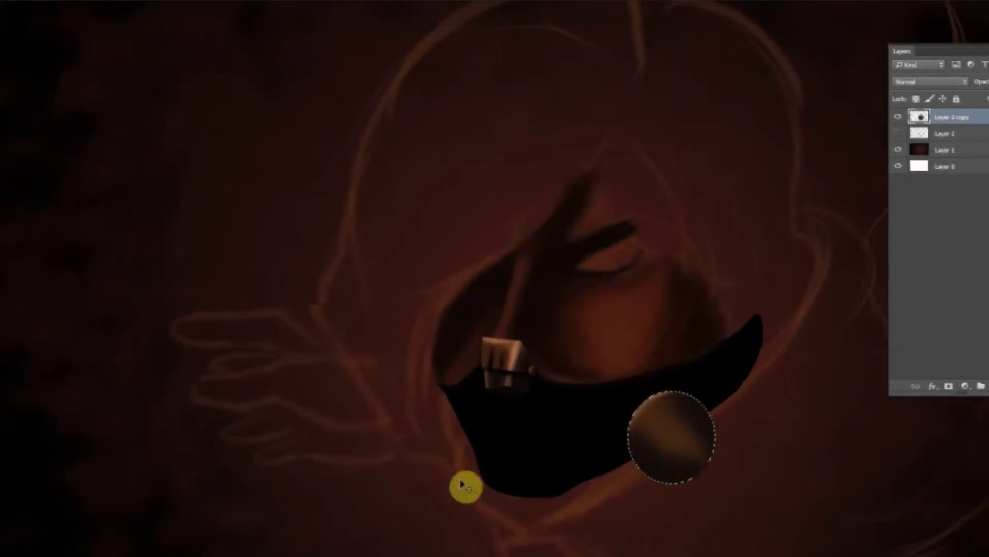
Duplicate the shaded disc onto three new layers, shifting each copy slightly down and right to build a thick cylinder.
key(ctrl+j)
key(ctrl+t)
drag(654, 441, 706, 474)
key(Return)
key(ctrl+j)
key(ctrl+t)
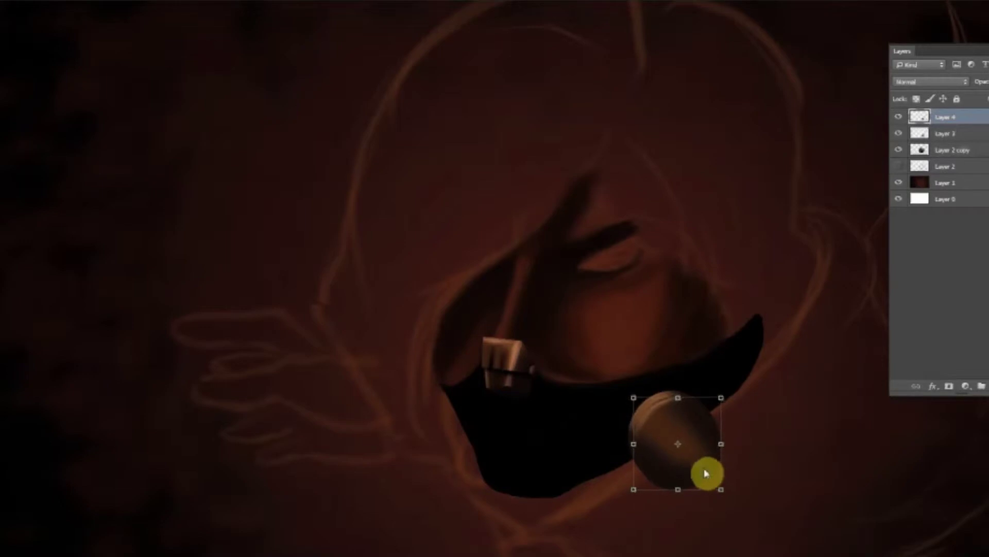
key(Return)
click(706, 353)
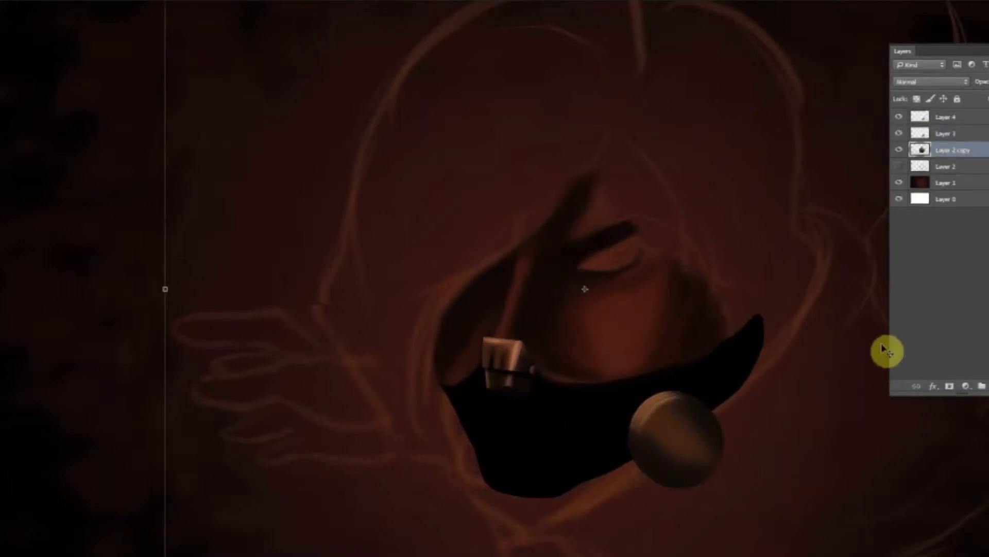
key(ctrl+j)
key(ctrl+t)
drag(681, 443, 687, 487)
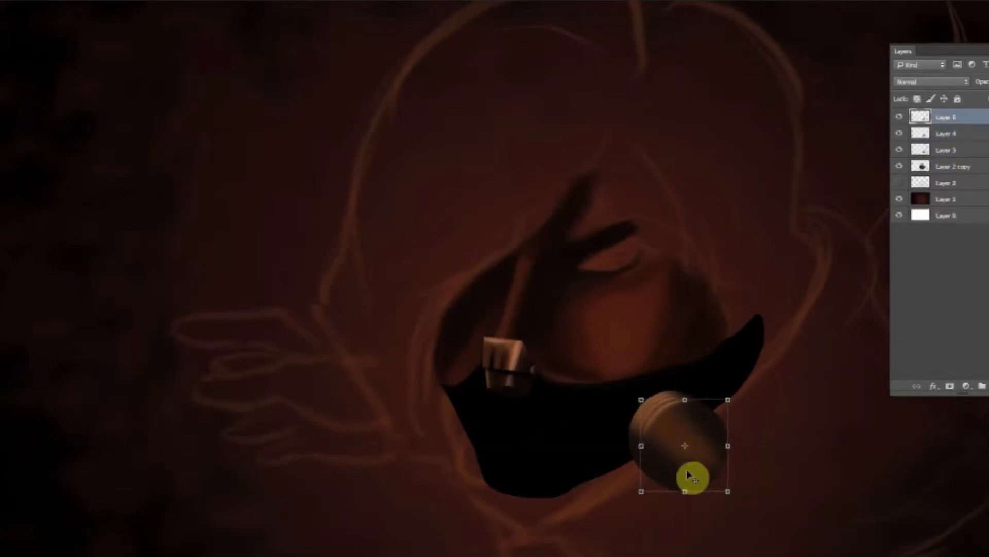
Cover the front disc's face with a flat salmon-orange colour.
right_click(702, 400)
click(675, 423)
key(ctrl+z)
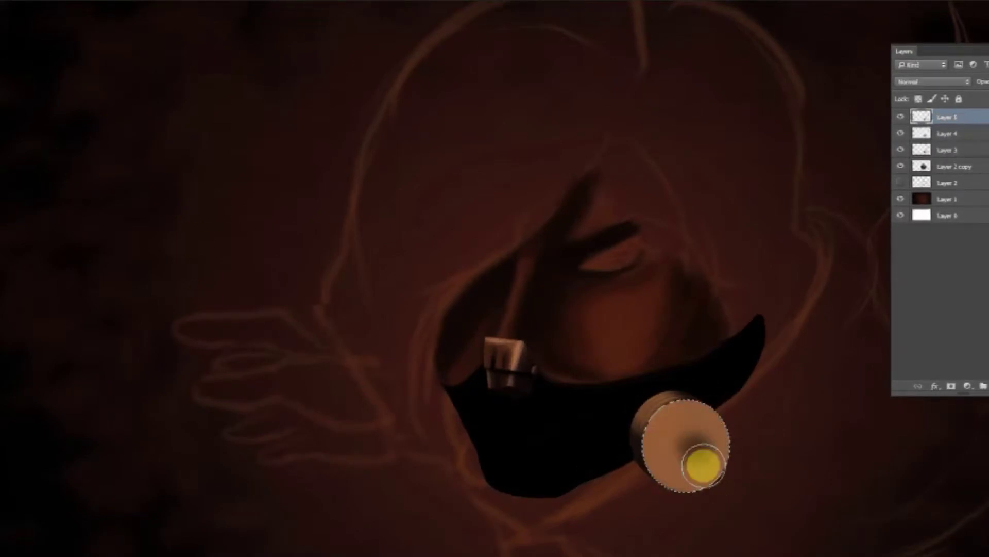
click(469, 185)
key(Return)
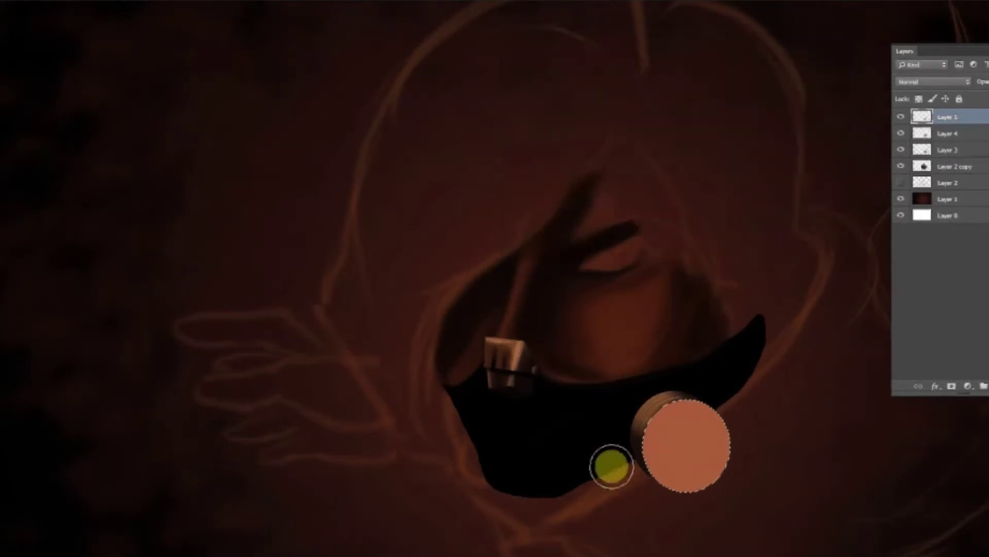
Pick a dark brown and paint an arc with radiating spokes across the upper half of the disc's face.
click(777, 71)
right_click(835, 451)
click(709, 407)
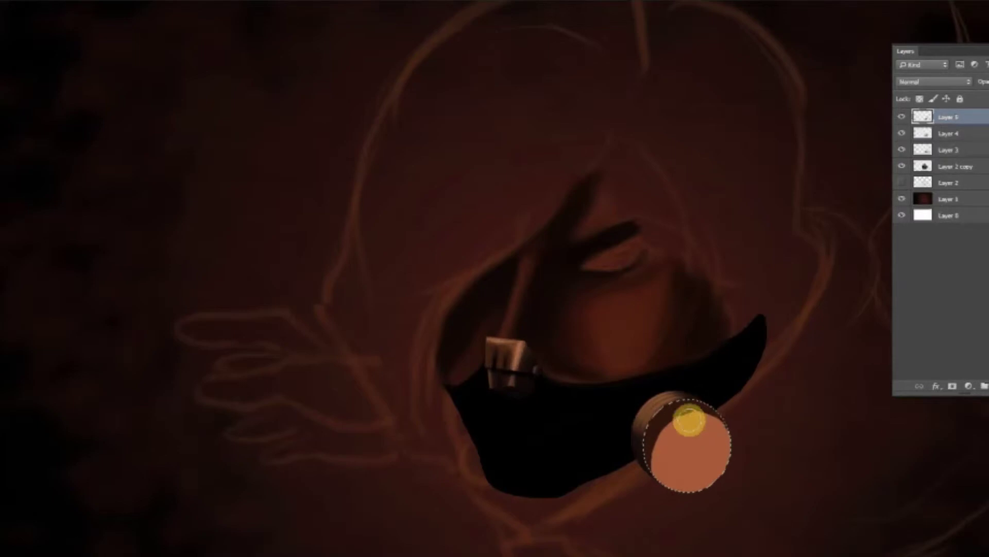
right_click(707, 455)
click(670, 364)
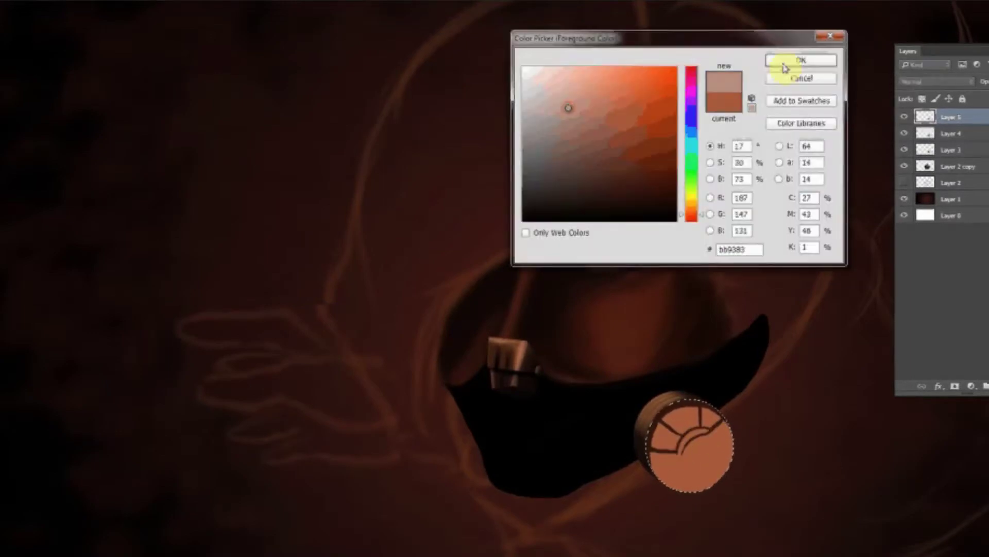
Set the brush colour to #bb9383 and paint a light highlight along the disc's inner arc.
click(784, 66)
right_click(775, 428)
click(699, 428)
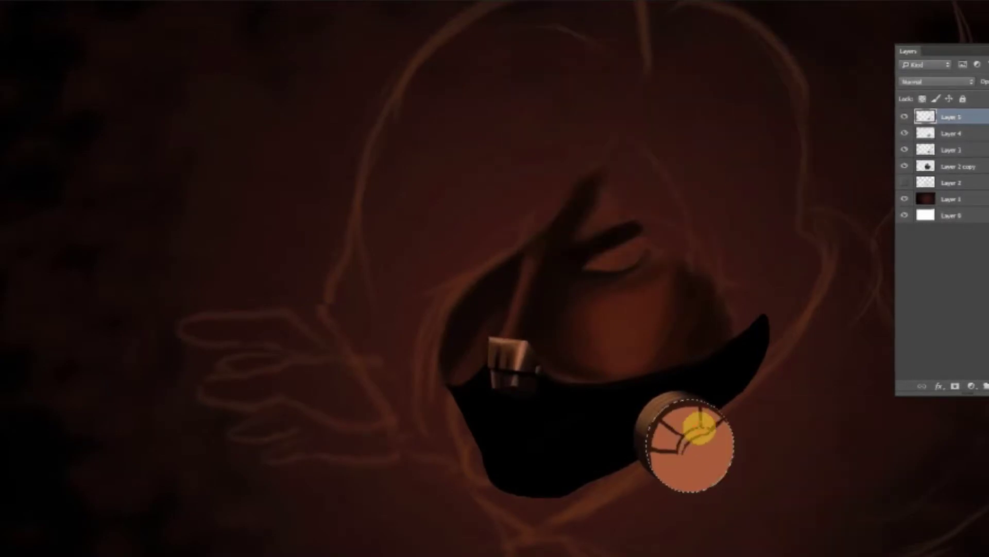
key(F5)
key(F5)
click(696, 451)
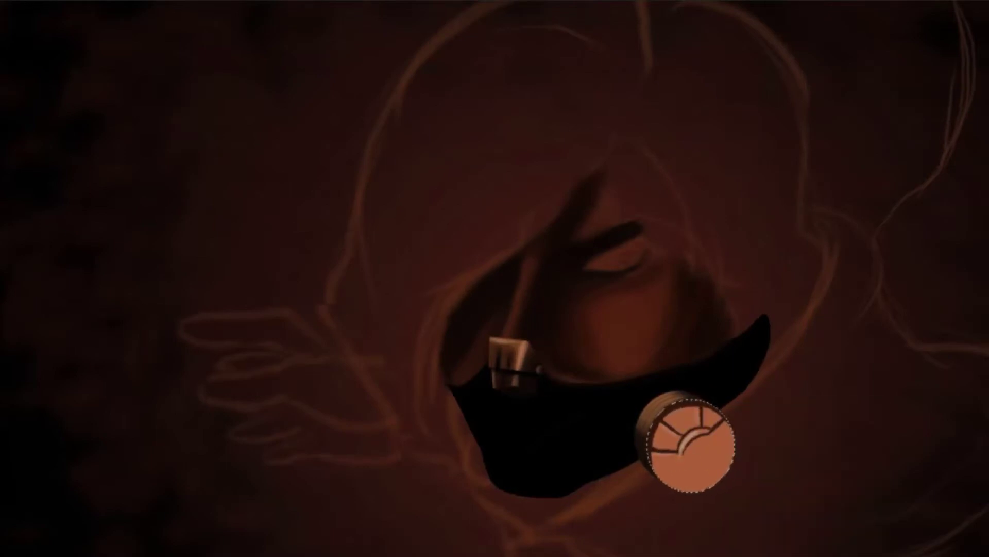
Group the disc layers with the mask layer and merge the group into a single layer.
key(F7)
key(ctrl+g)
click(974, 319)
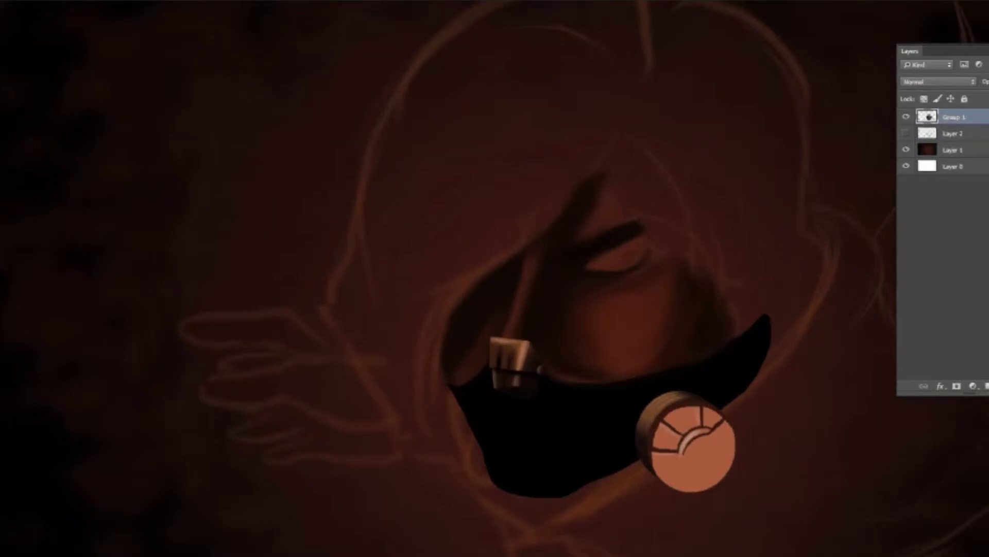
Brush dark brown shading over the sketched outstretched hand, sampling a colour from the face.
click(744, 146)
key(ctrl+plus)
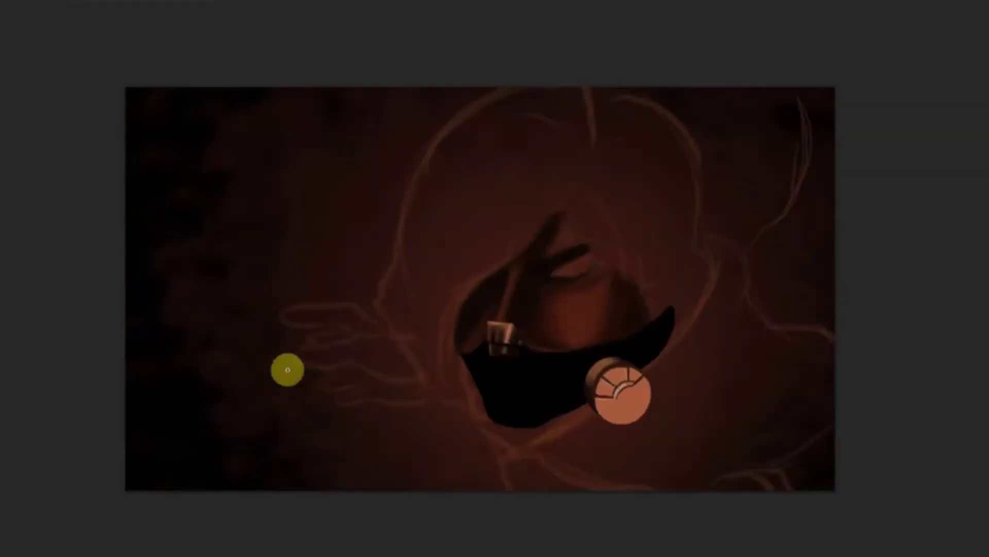
right_click(436, 367)
key(Return)
mouse_move(351, 356)
mouse_down()
mouse_move(425, 380)
mouse_move(373, 393)
mouse_move(332, 376)
mouse_move(377, 375)
mouse_move(369, 384)
mouse_move(395, 400)
mouse_move(344, 407)
mouse_move(373, 358)
mouse_move(343, 335)
mouse_move(280, 318)
mouse_move(417, 334)
mouse_up()
alt+click(573, 310)
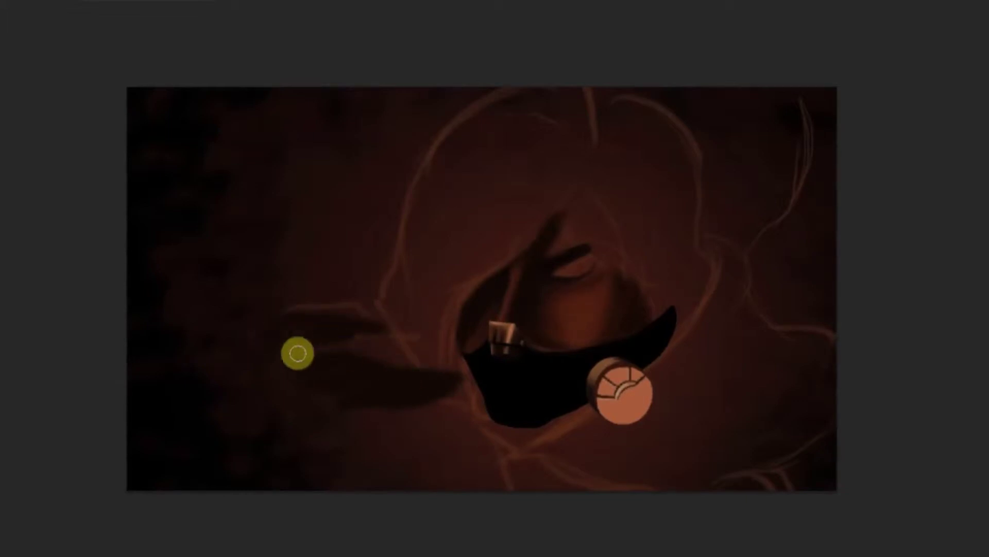